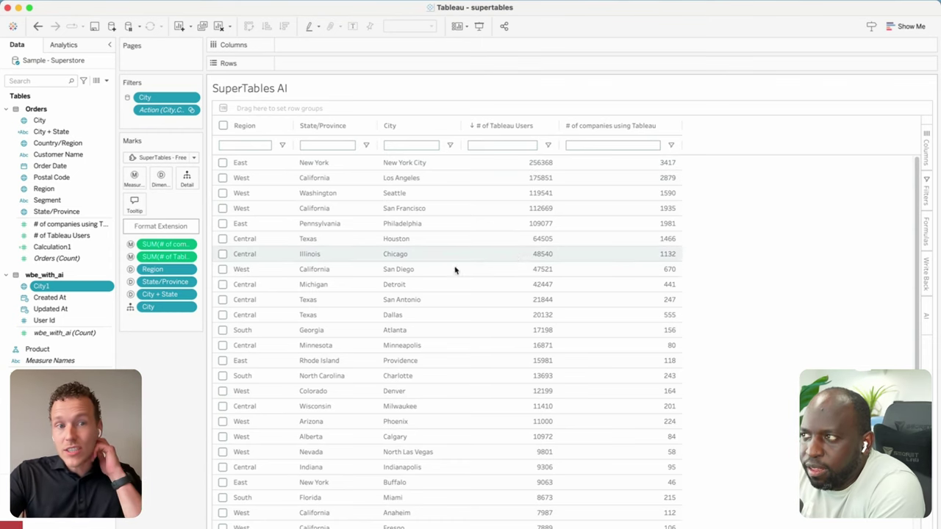
Group the table rows by Region and expand the West group
scroll(470, 288, "down", 3)
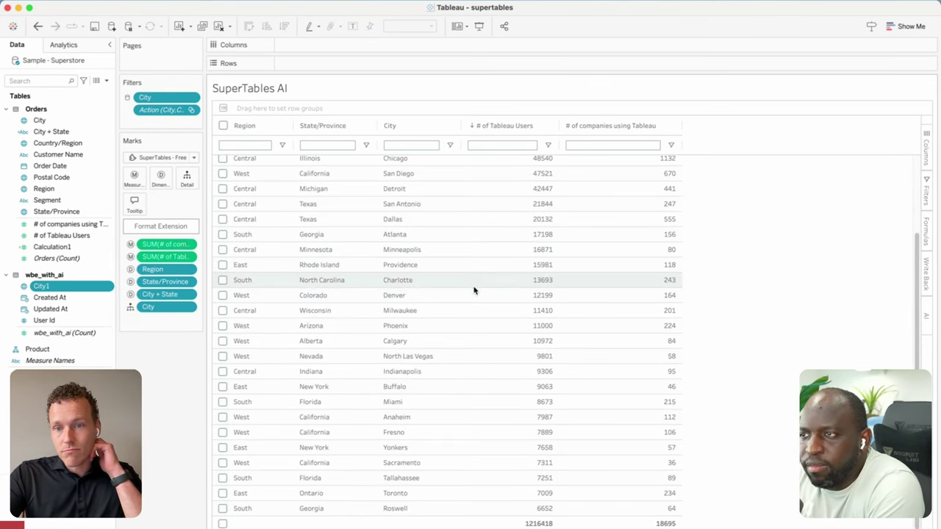
scroll(473, 289, "up", 3)
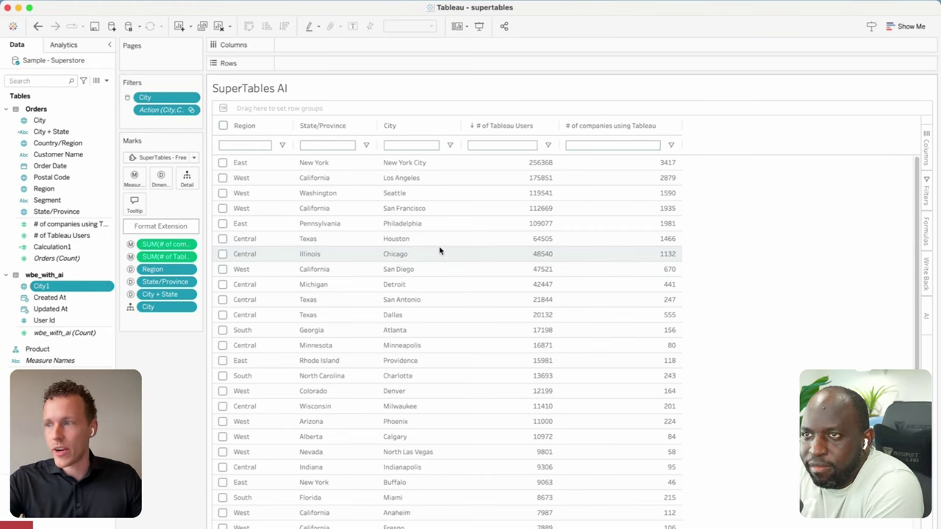
left_click_drag(252, 127, 254, 112)
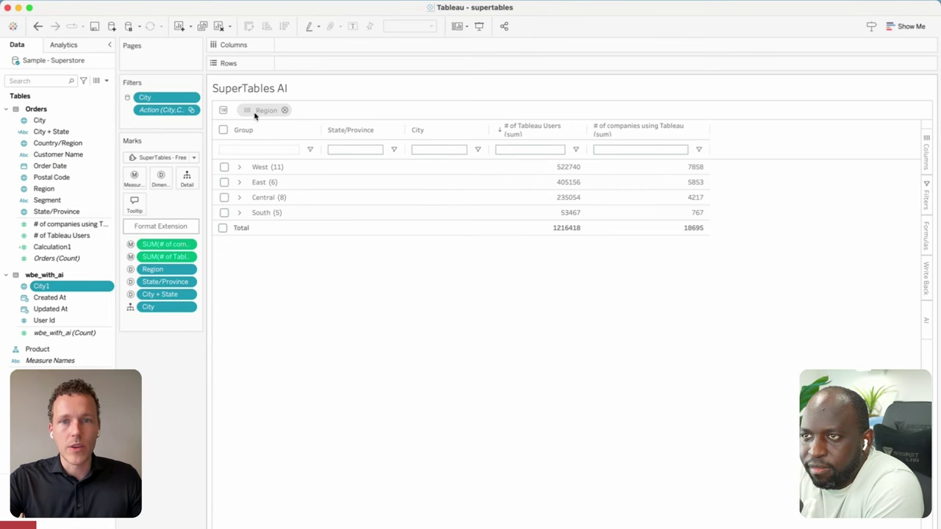
left_click(239, 167)
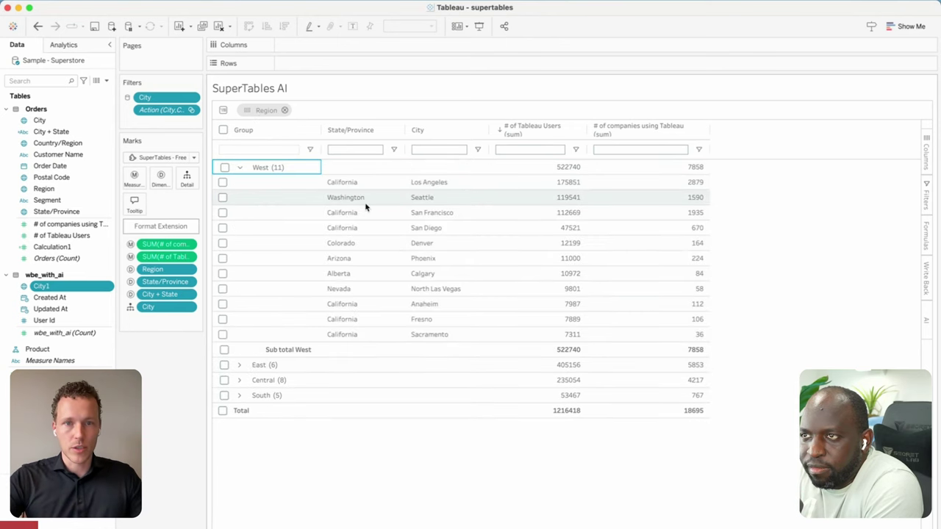
Filter the City column by "los" and remove the Region row grouping
left_click(445, 149)
type("los")
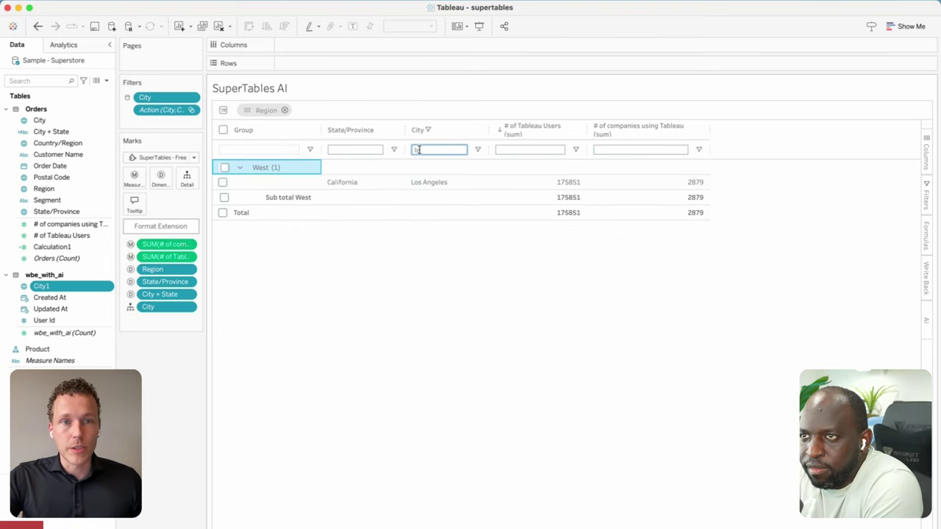
left_click(284, 110)
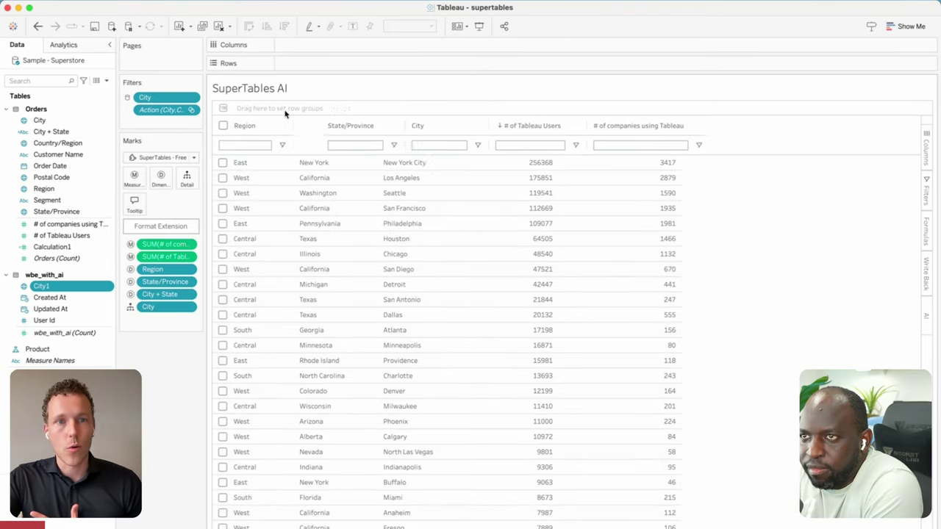
mouse_move(253, 130)
left_mouse_down()
mouse_move(266, 41)
mouse_move(403, 91)
mouse_move(384, 119)
mouse_move(264, 132)
mouse_move(413, 134)
mouse_move(263, 129)
left_mouse_up()
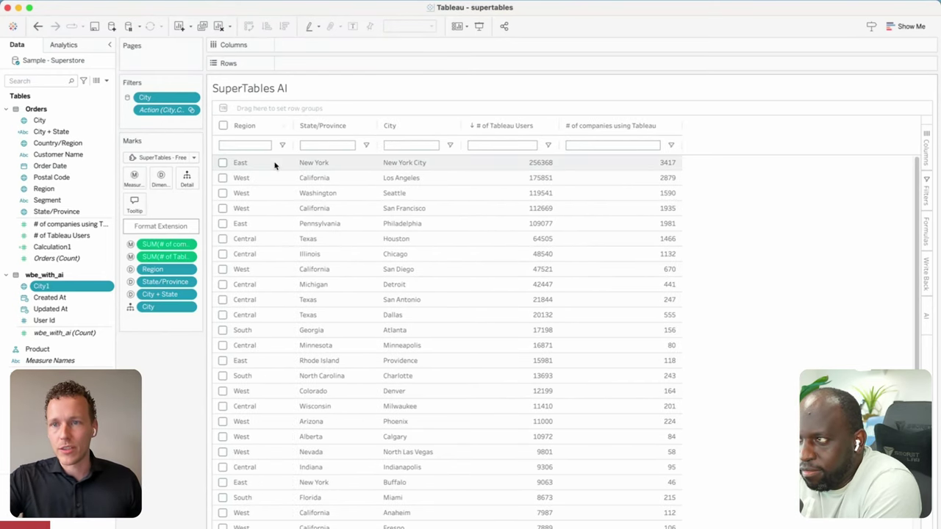
Examine the table's column settings and the actions available for a block of Region, State/Province and City cells from New York City to Chicago
left_click(925, 150)
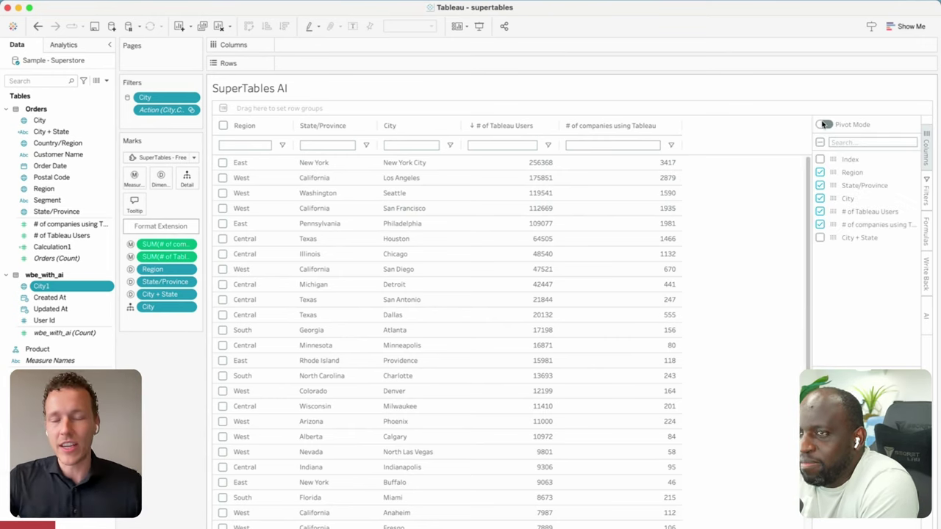
left_click(929, 143)
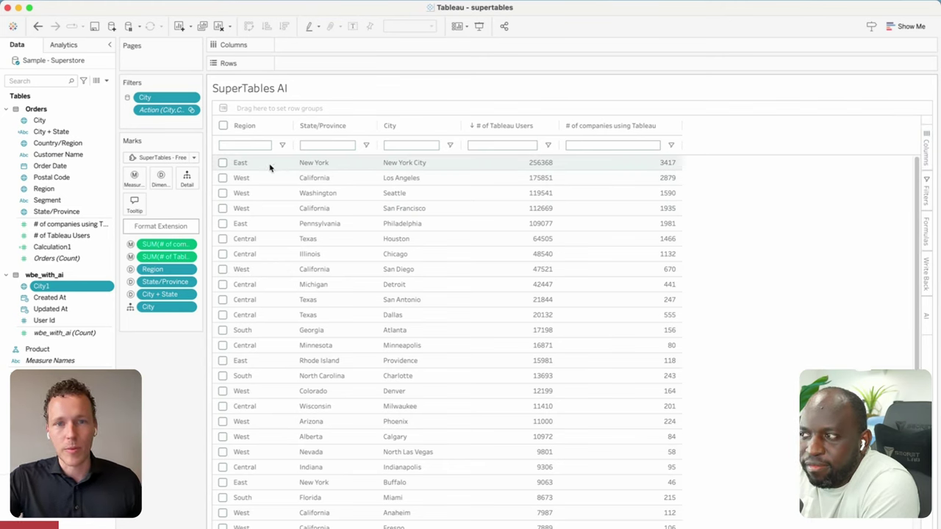
left_click_drag(254, 166, 435, 257)
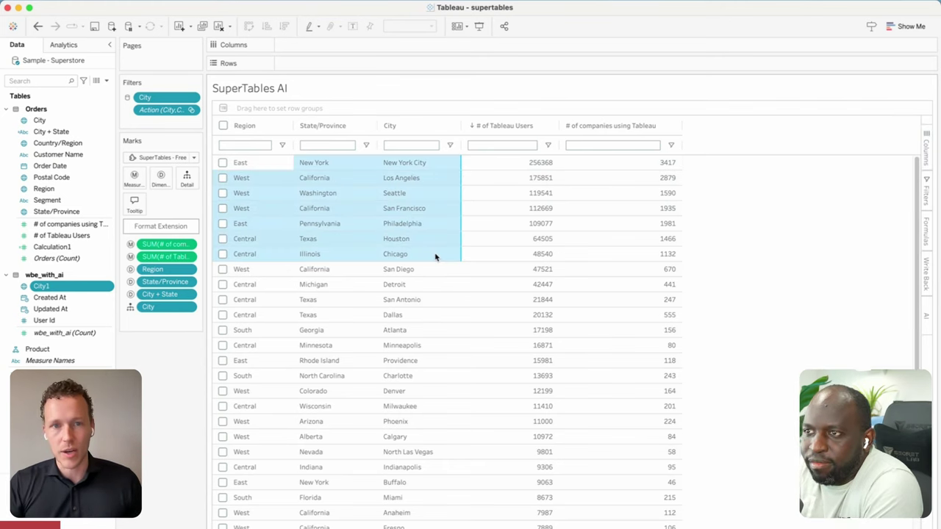
right_click(397, 223)
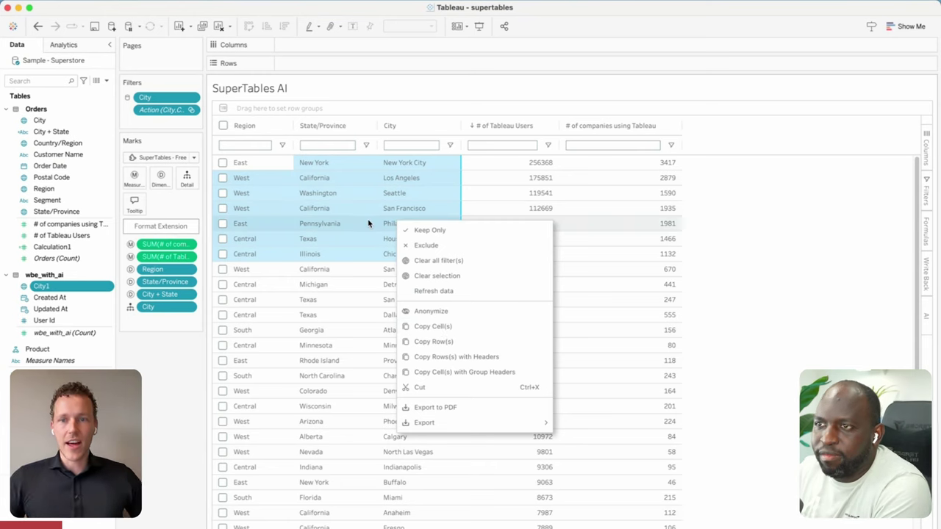
left_click(368, 223)
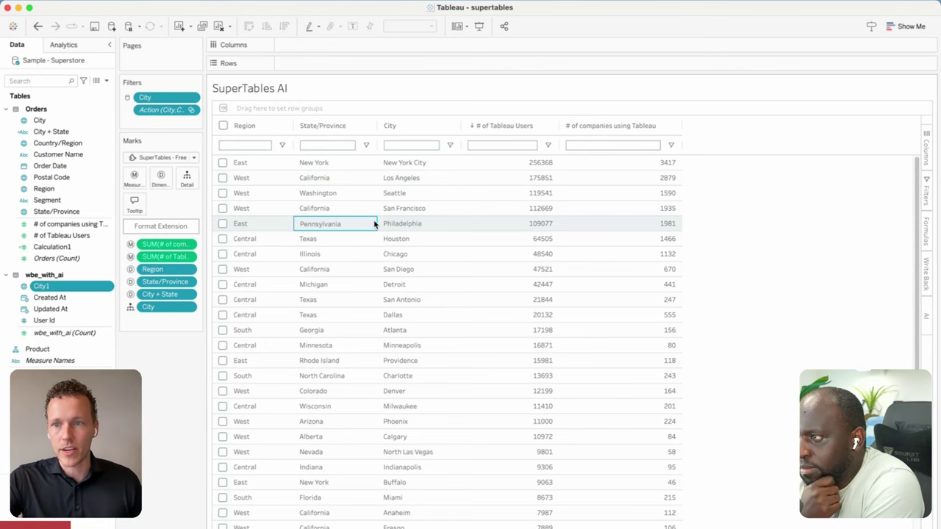
Add a write-back column named Remarks with the column type Single line text
left_click(927, 273)
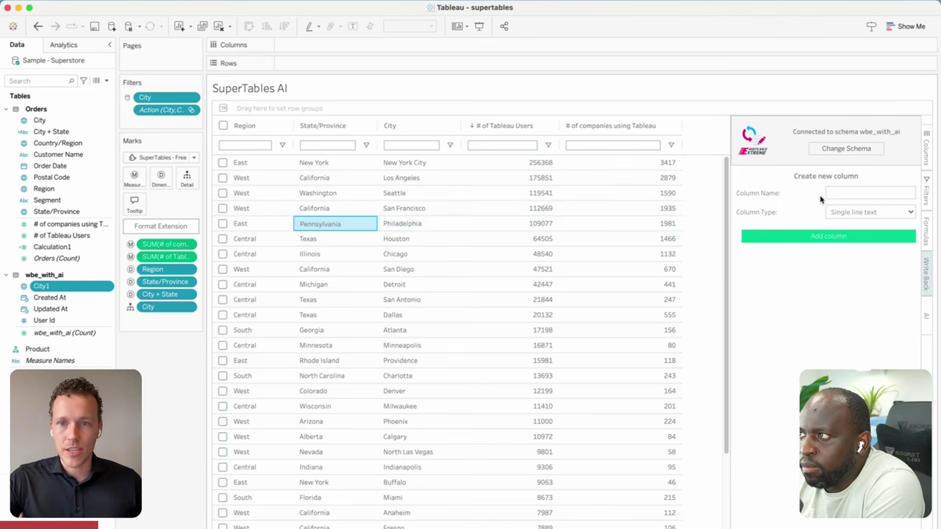
left_click(925, 274)
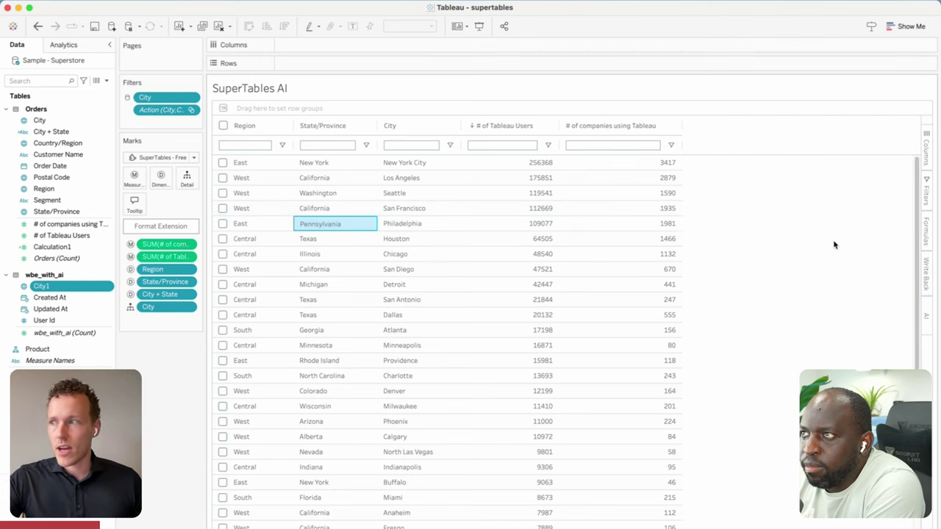
left_click(926, 273)
left_click(841, 195)
type("Remarks")
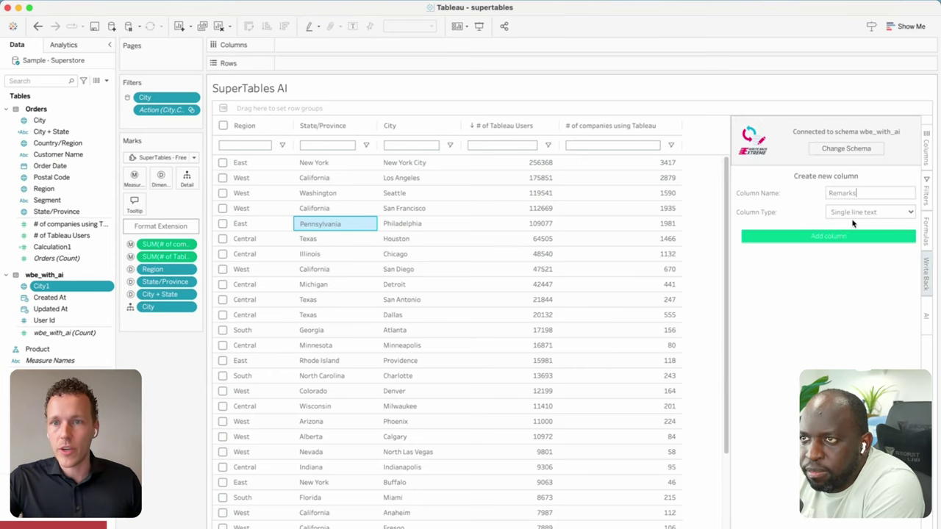
left_click(845, 237)
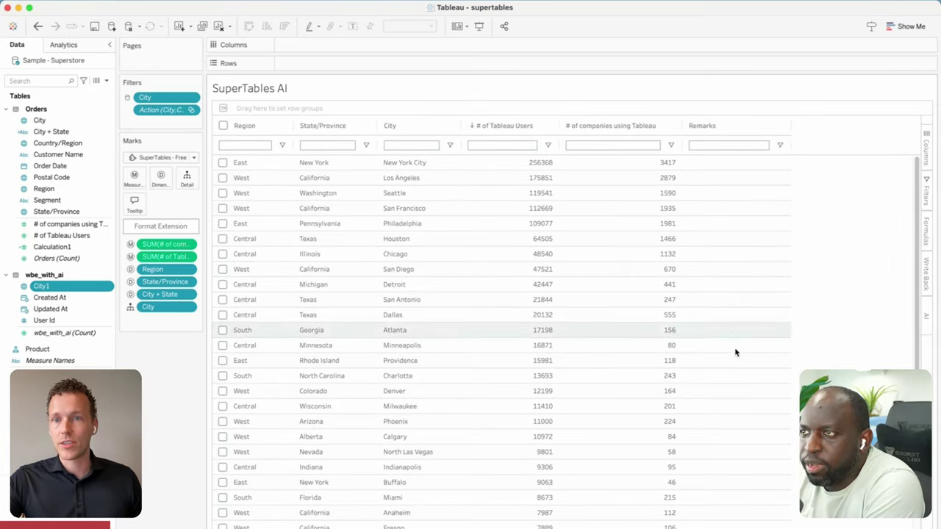
Enter "This is a comment about New York" as the New York City remark and widen the Remarks column to fit it
left_click(728, 163)
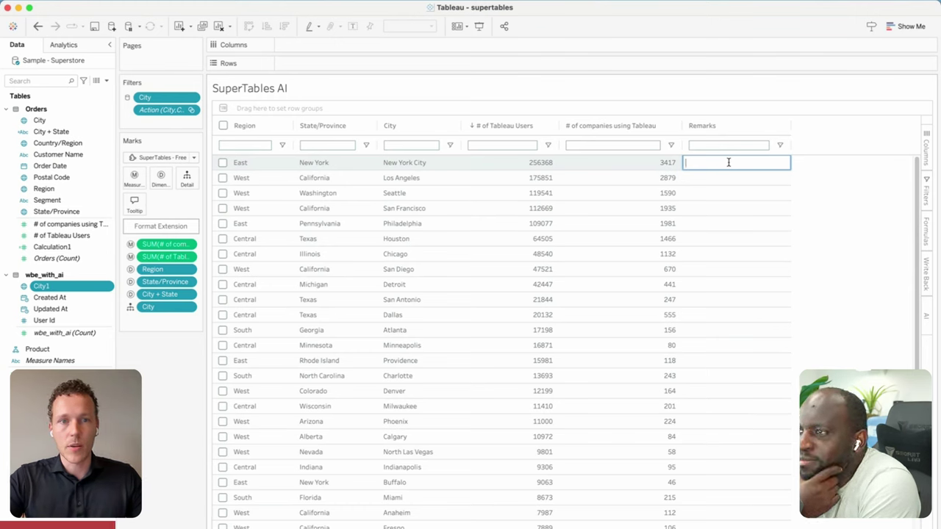
type("This is a")
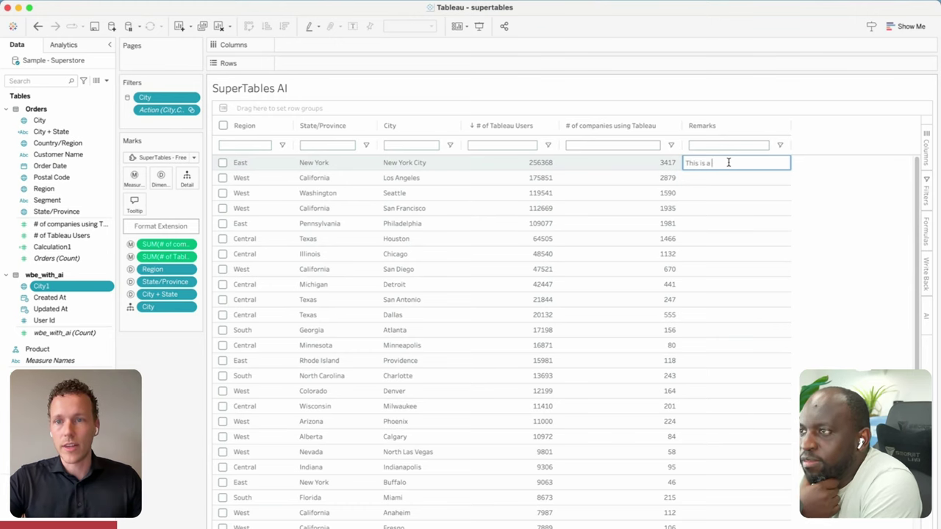
type(" comment about New York")
key("Return")
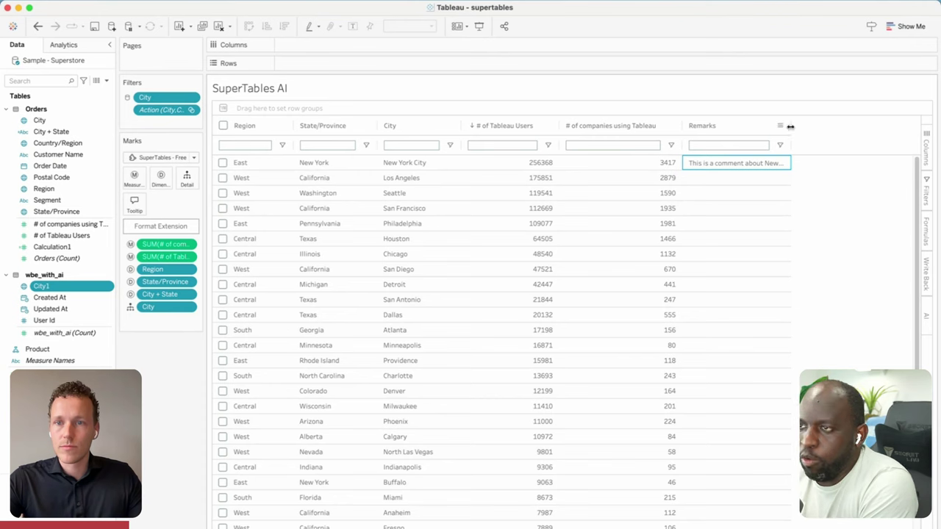
left_click_drag(789, 126, 810, 127)
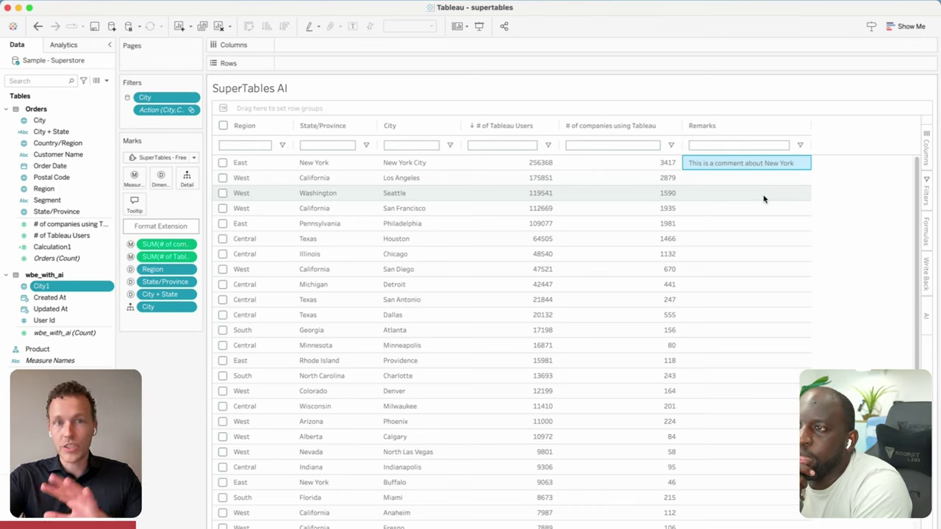
left_click(536, 196)
right_click(524, 197)
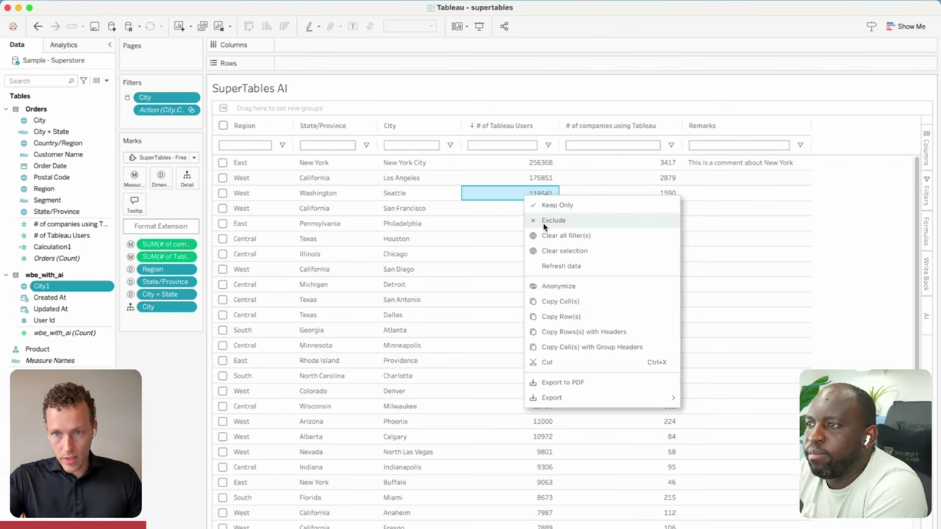
left_click(757, 224)
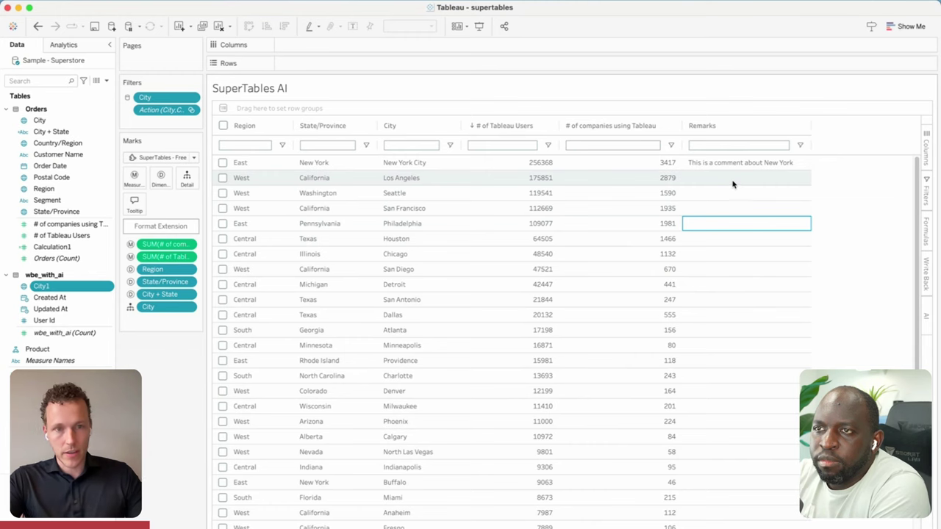
Filter the Region column by "east" and set the Remarks of all filtered rows at once to "A comment"
left_click(250, 144)
type("east")
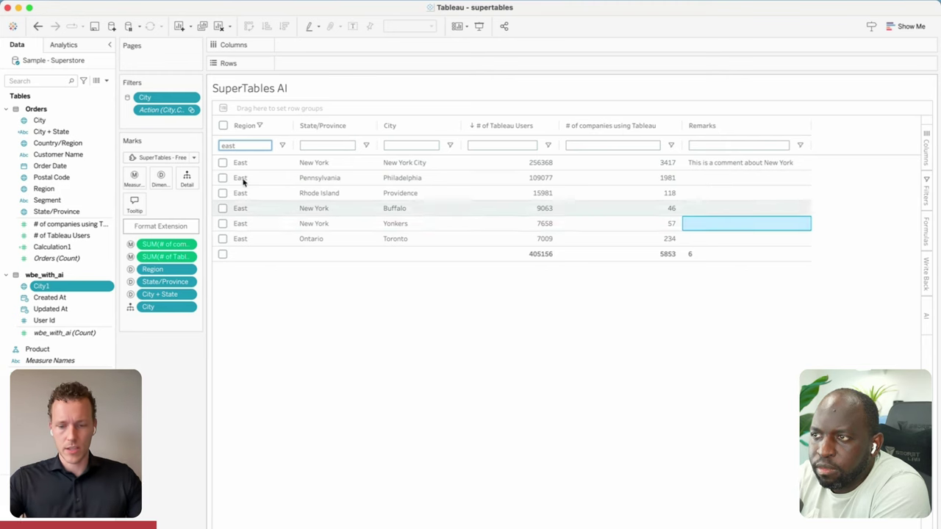
double_click(733, 178)
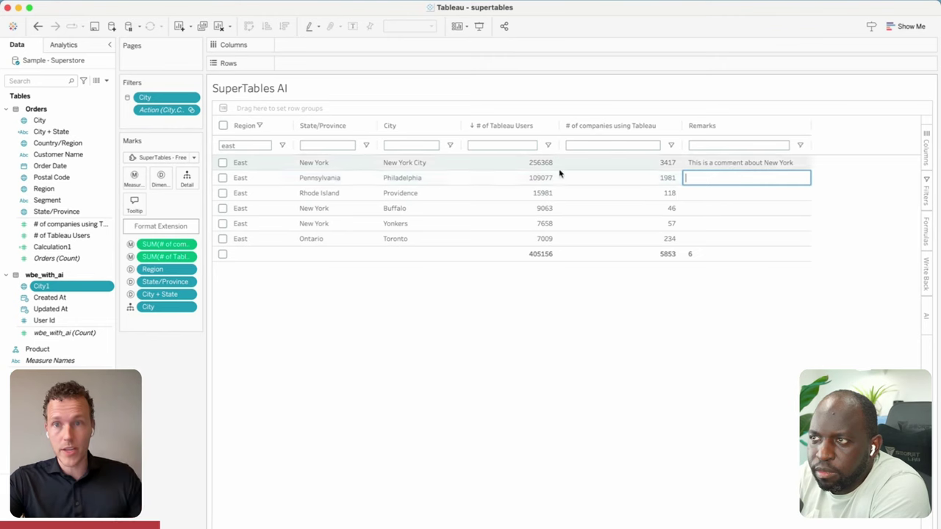
left_click(223, 126)
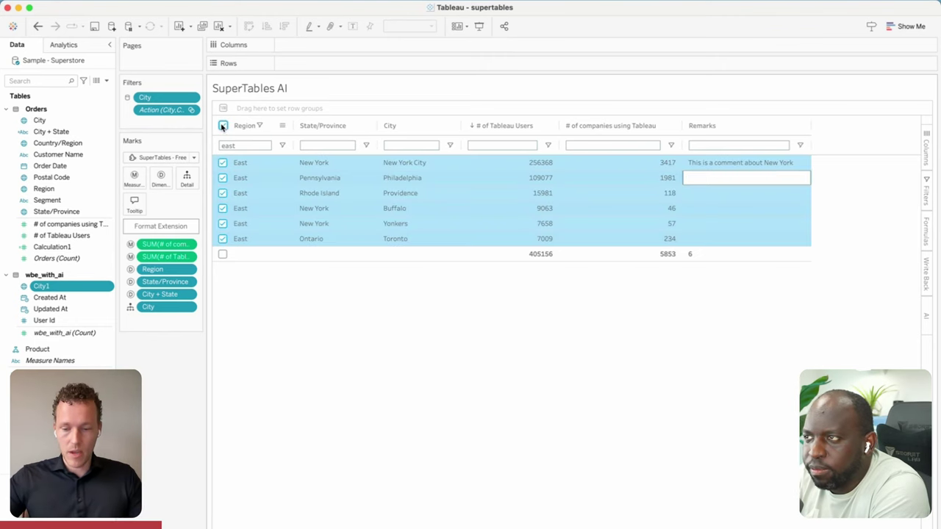
double_click(710, 165)
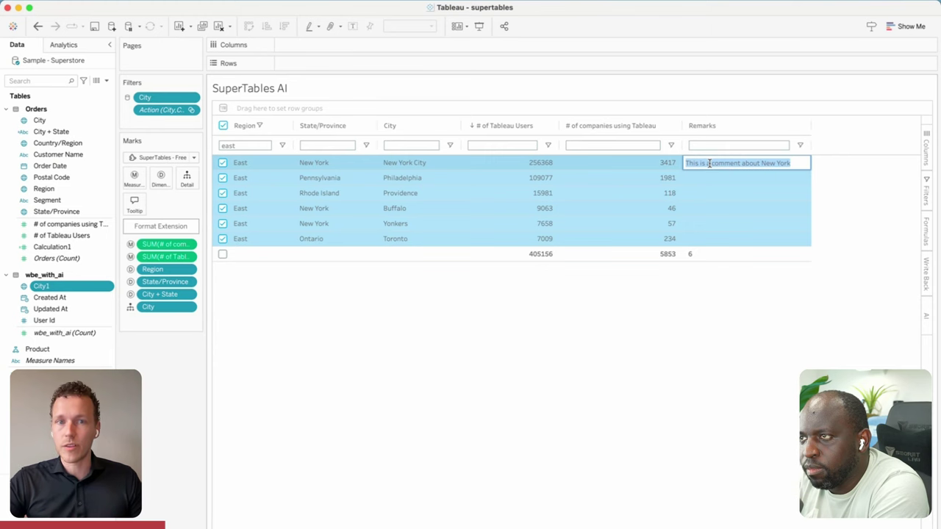
type("A comment")
key("Return")
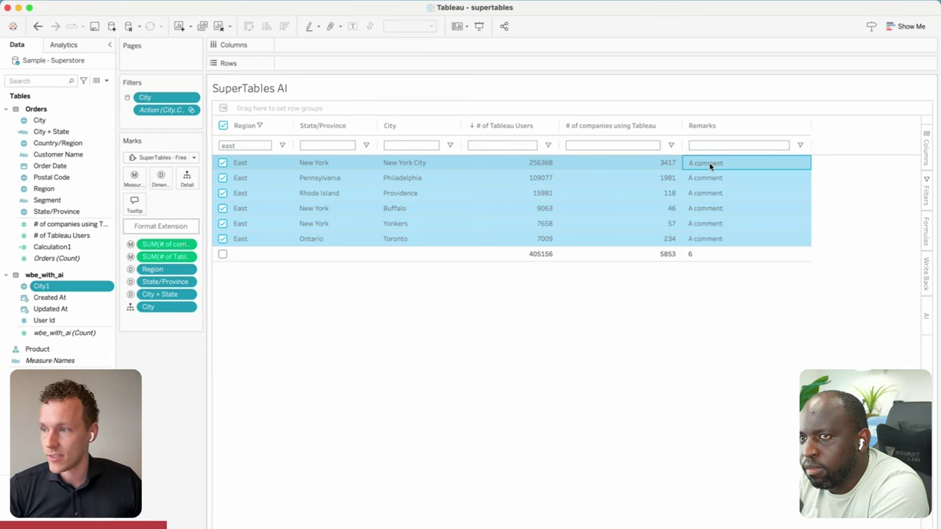
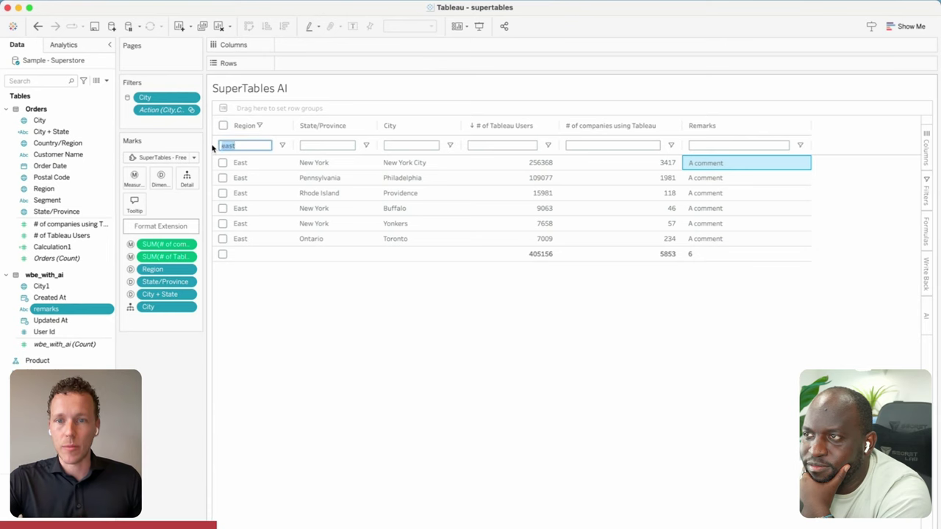
Set the number of companies using Tableau for New York City to 5000
double_click(617, 163)
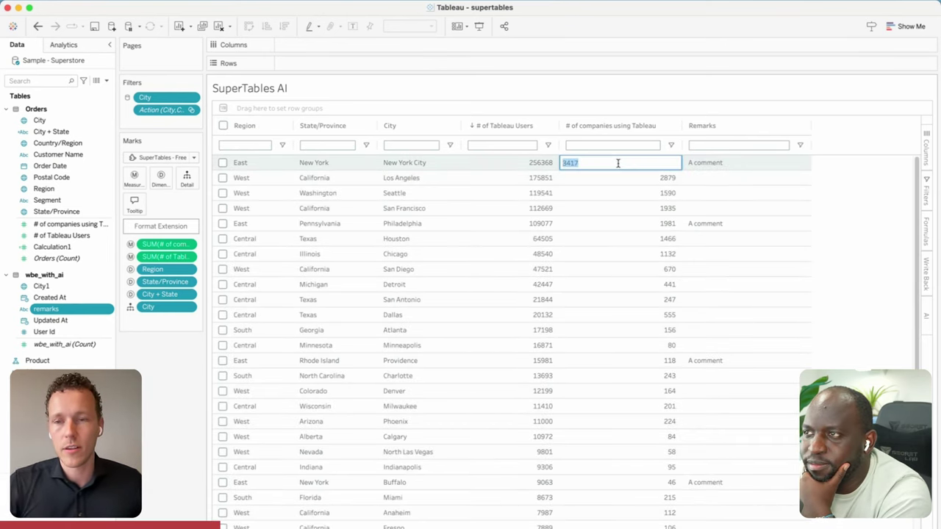
type("3417")
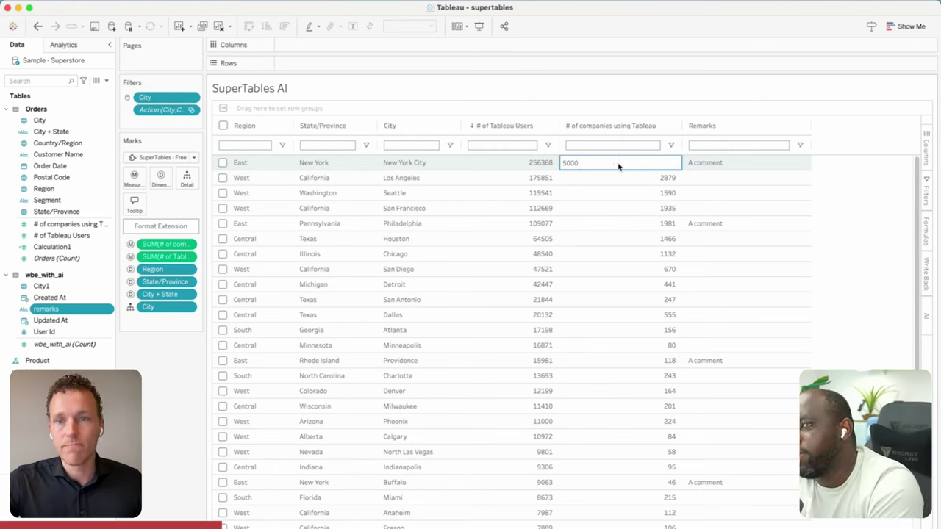
key("Return")
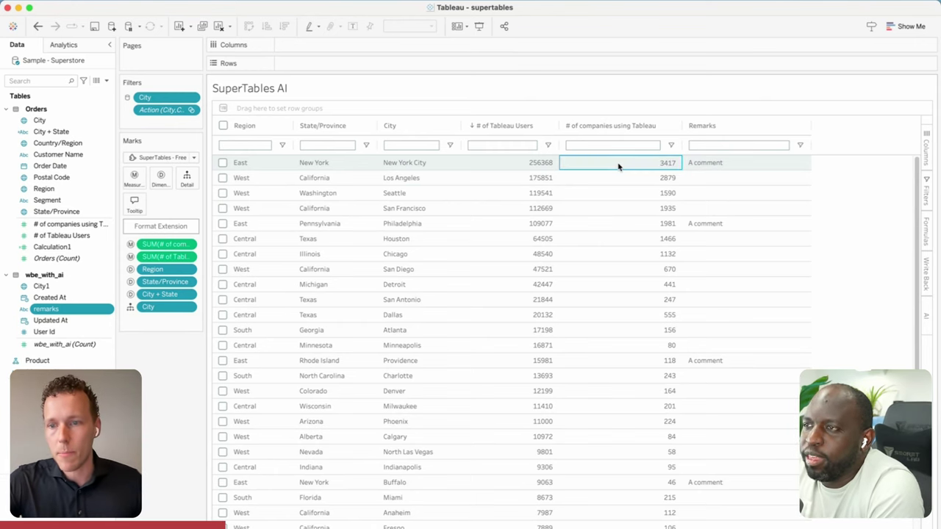
left_click(618, 165)
type("5000")
key("Return")
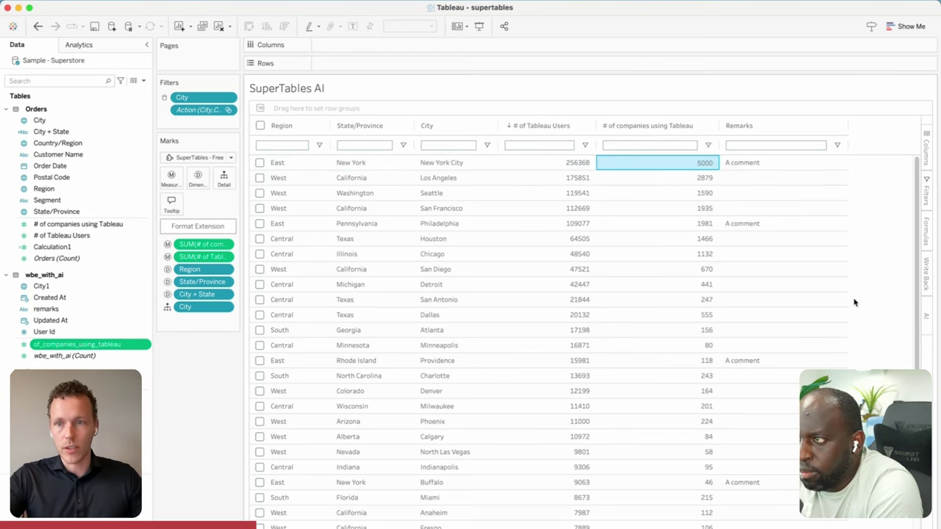
Add a write-back column named Budget with the column type Single line text
left_click(935, 274)
left_click(859, 193)
type("Budget")
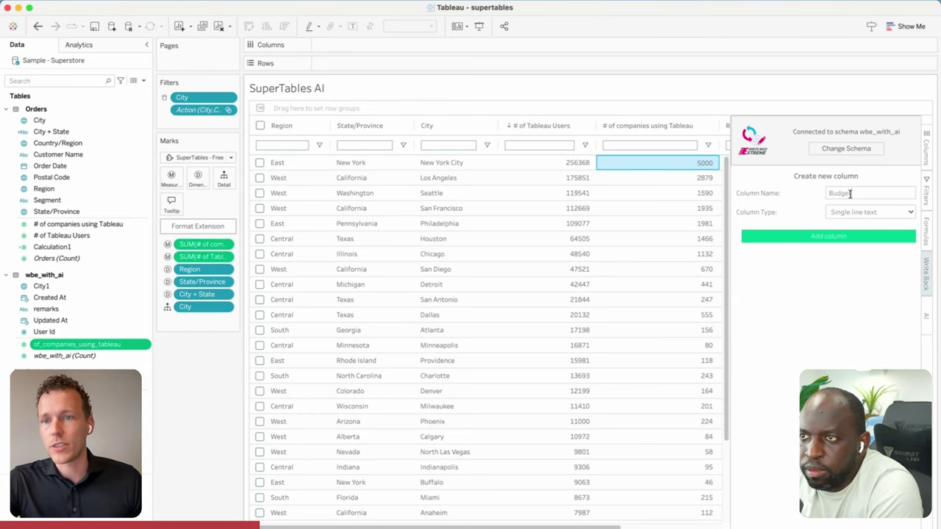
left_click(843, 236)
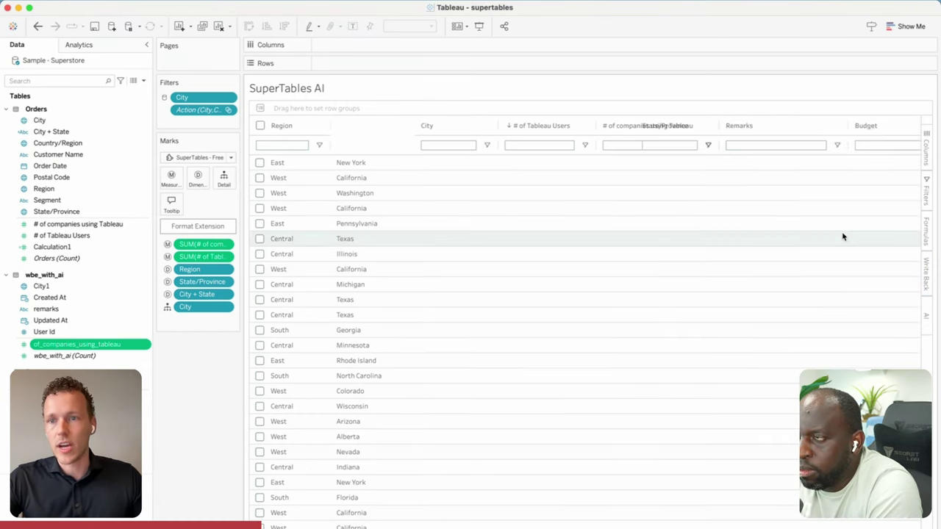
Enter 5000 as the Budget value for New York City
scroll(835, 267, "right", 1)
double_click(828, 163)
type("9000")
key("Return")
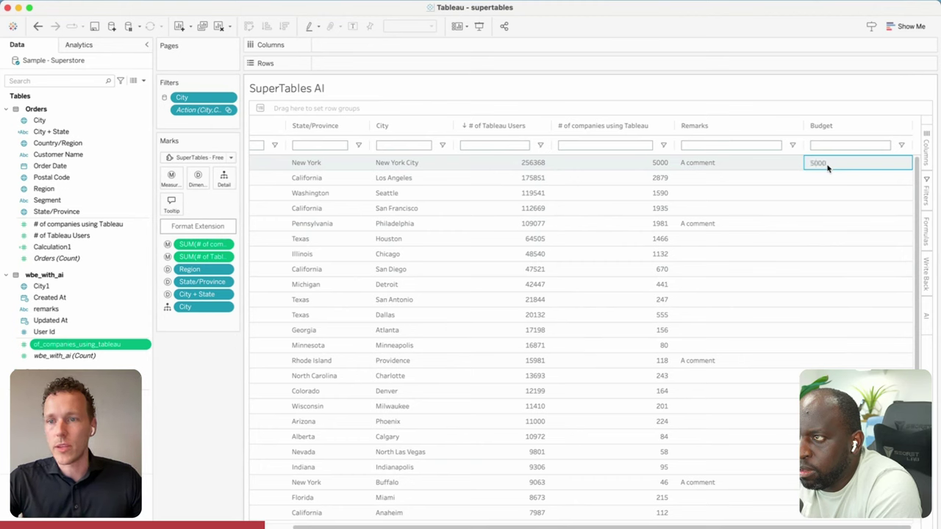
Enter 6000 as the Budget value for Los Angeles and 7000 for Seattle
key("Down")
type("6")
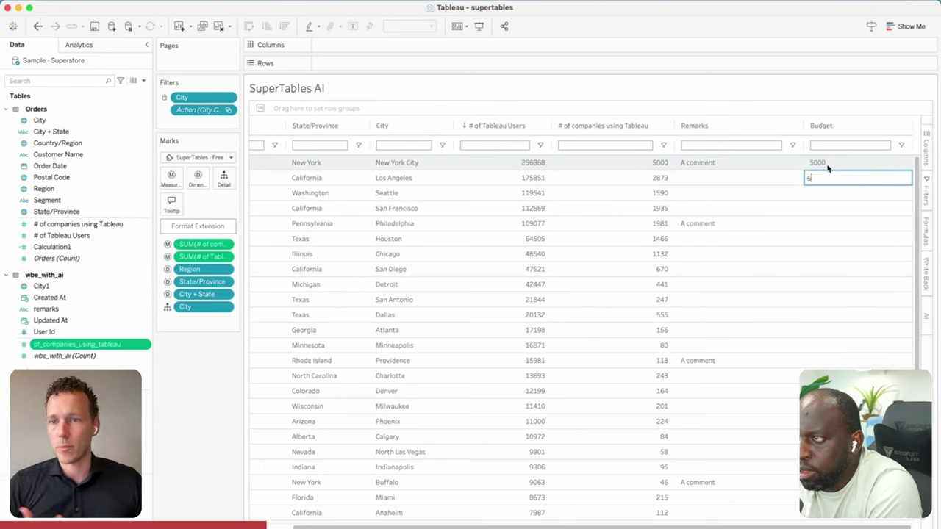
type("000")
key("Return")
key("Down")
type("7000")
key("Return")
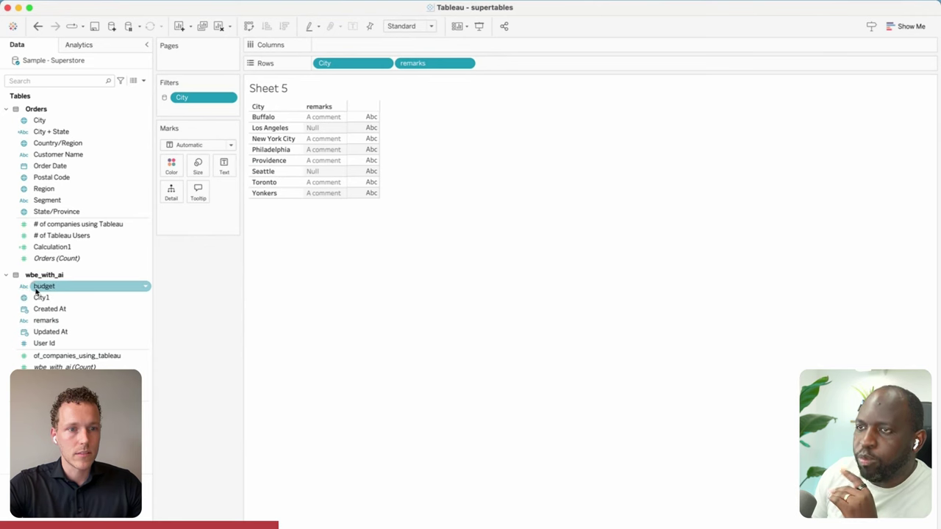
On Sheet 5, convert the budget field to a number and show it as the values beside City and remarks
left_click(24, 287)
left_click(44, 309)
left_click_drag(44, 288, 371, 147)
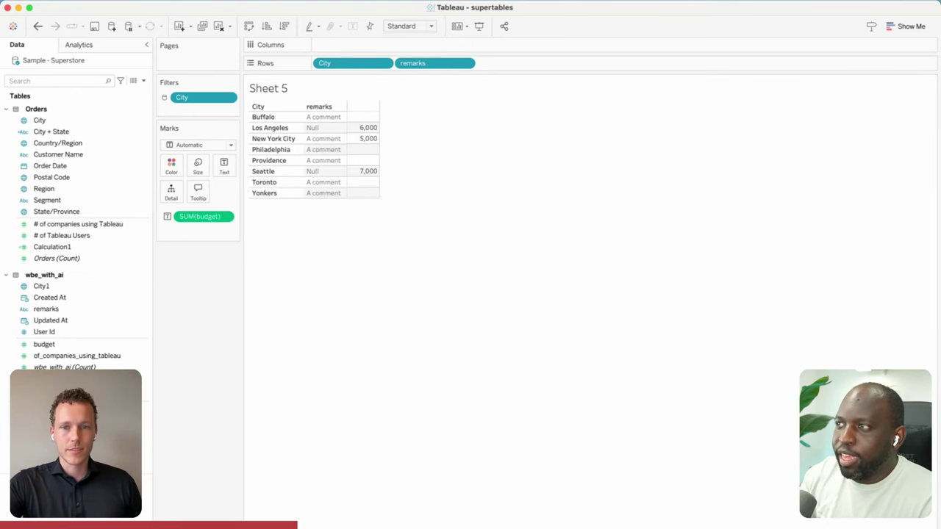
Return to the SuperTables AI sheet and connect its table to the write-back service to load the saved columns
left_click(132, 489)
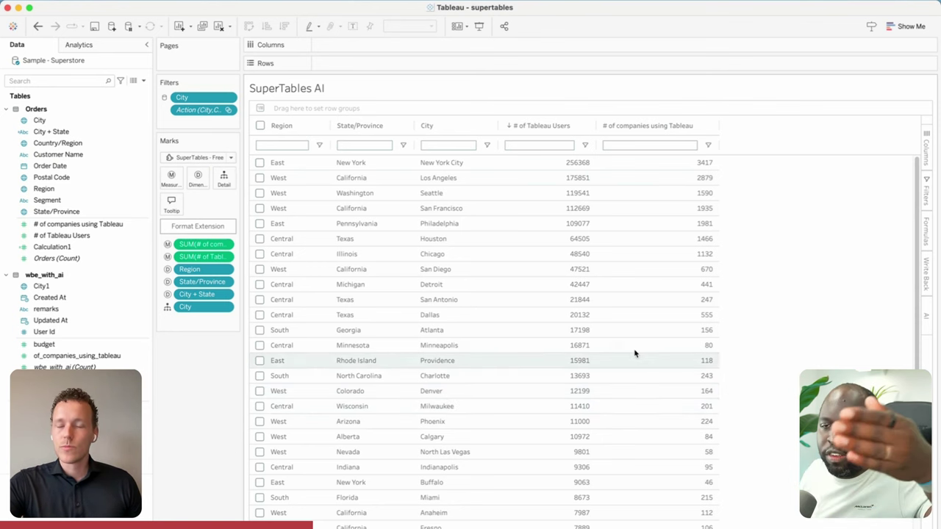
left_click(926, 269)
left_click(826, 336)
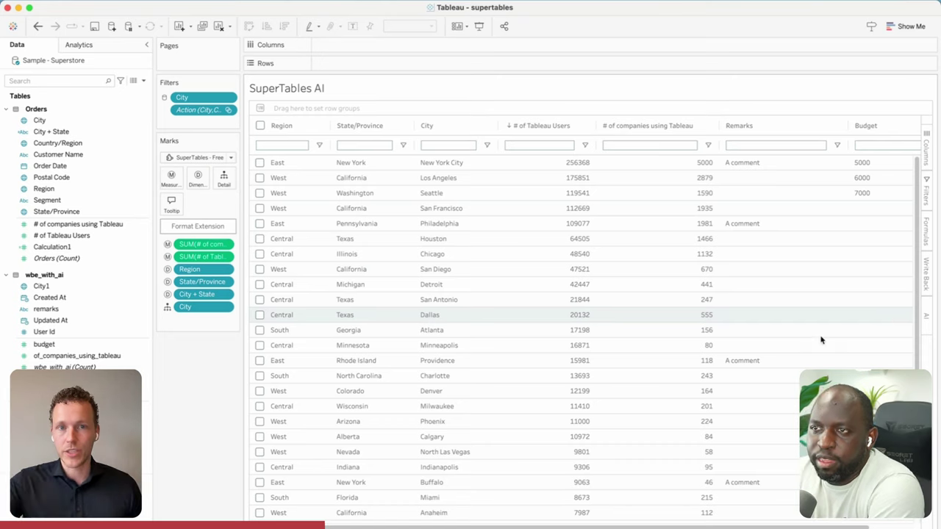
Examine the written-back Remarks, Budget and # of companies using Tableau values in the SuperTables AI table
scroll(724, 379, "right", 3)
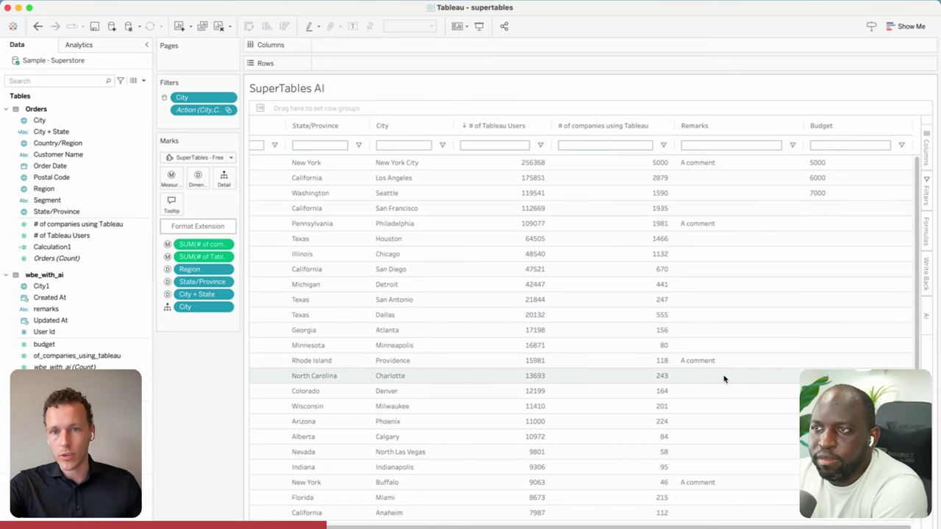
scroll(640, 330, "left", 3)
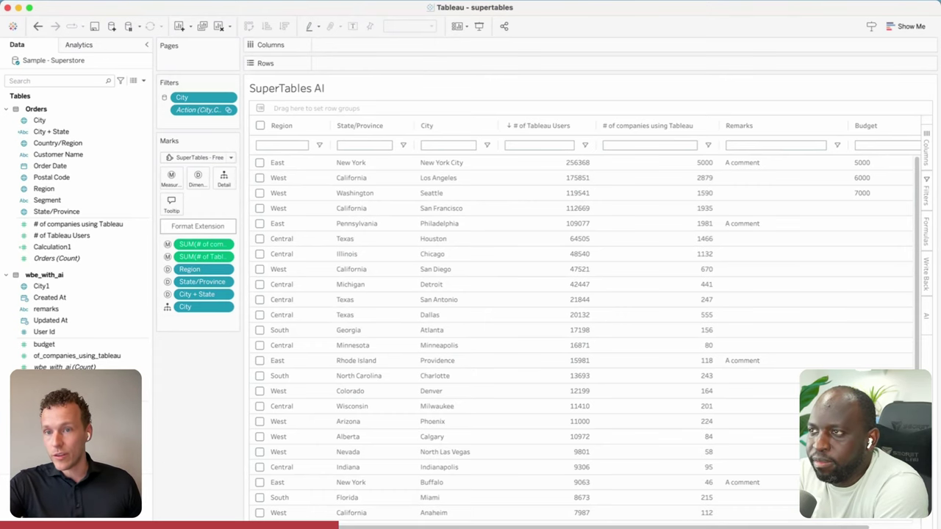
scroll(677, 316, "right", 2)
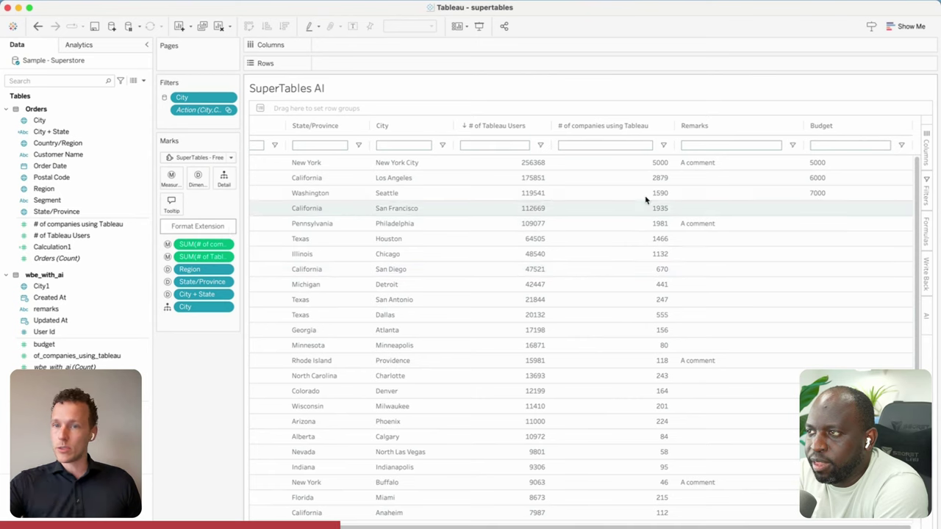
left_click_drag(710, 163, 724, 394)
left_click(844, 169)
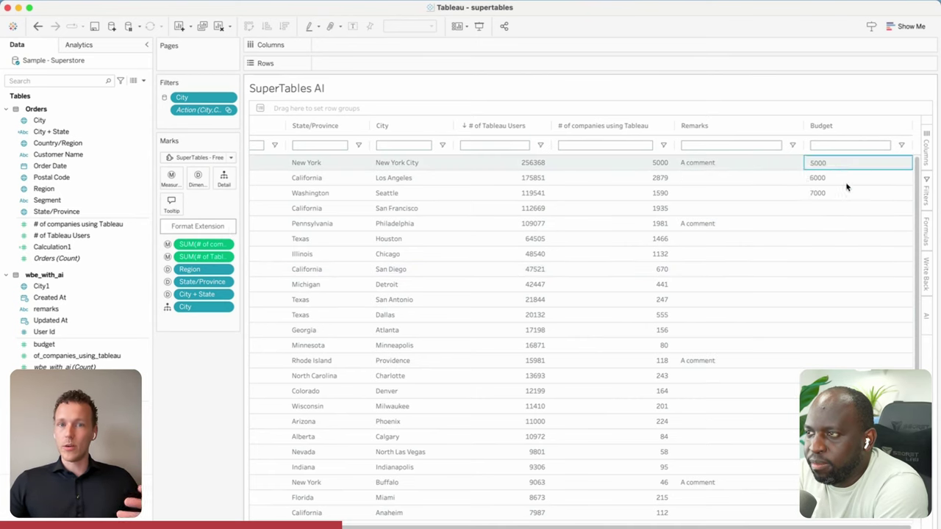
left_click_drag(843, 169, 846, 262)
left_click(846, 257)
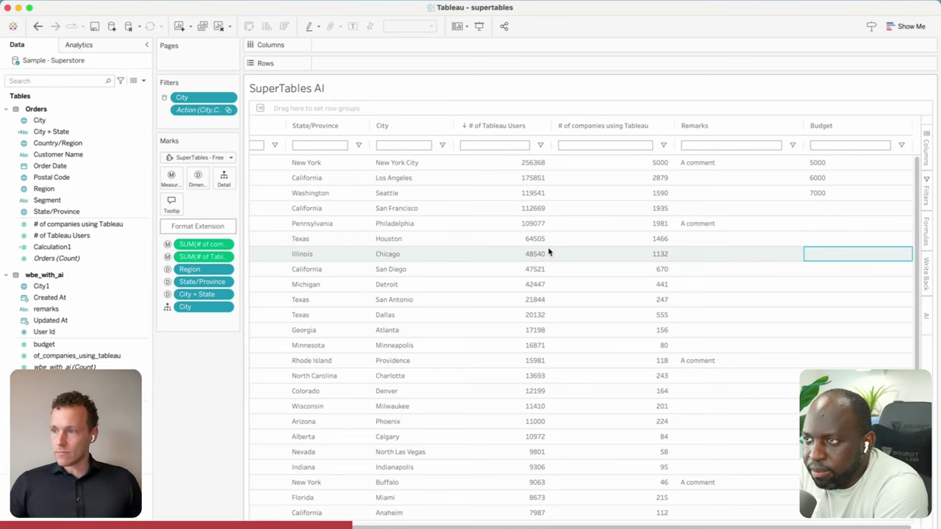
left_click(640, 163)
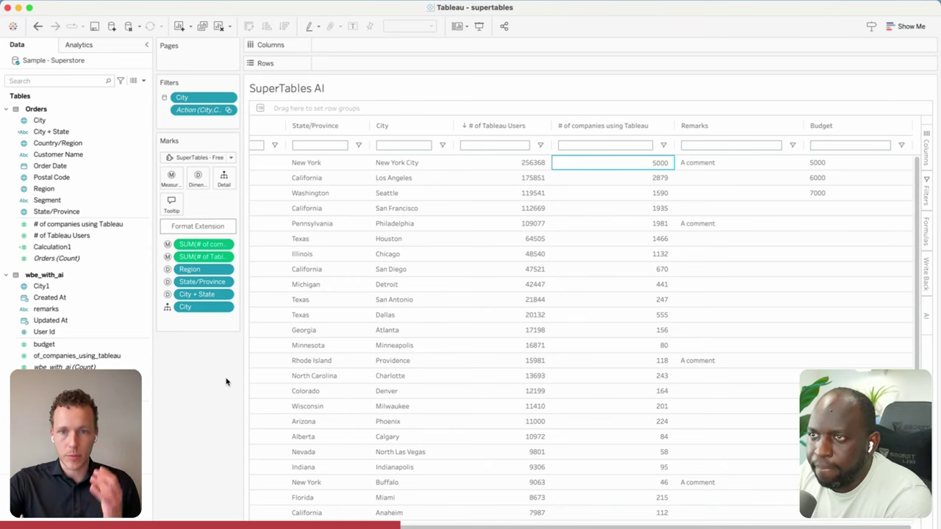
Open the dashboard on hosting the next Tableau Conference and connect its embedded table to WriteBackExtreme
left_click(265, 524)
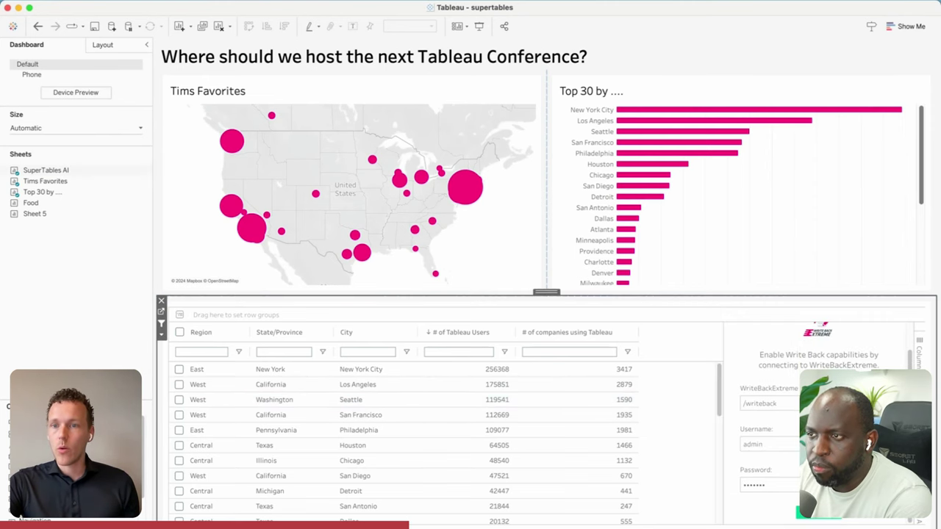
left_click(816, 513)
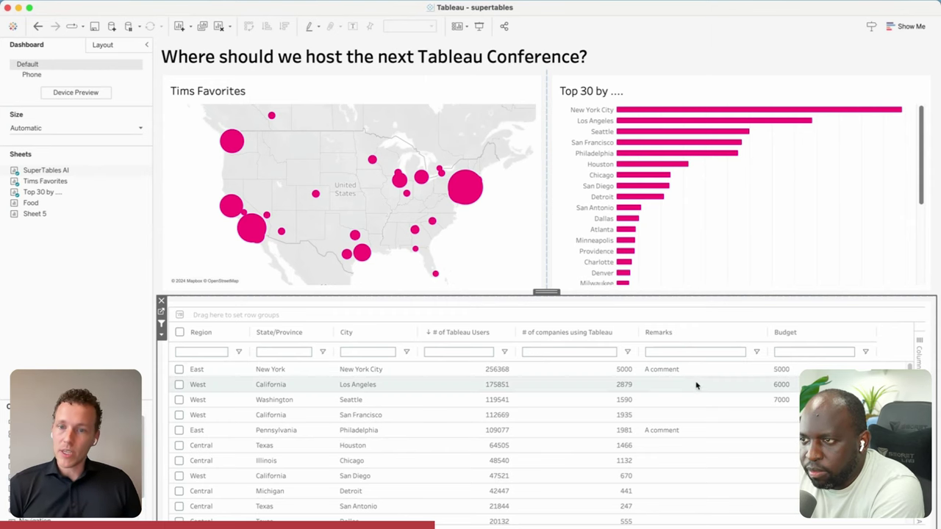
scroll(695, 397, "down", 3)
scroll(695, 419, "up", 3)
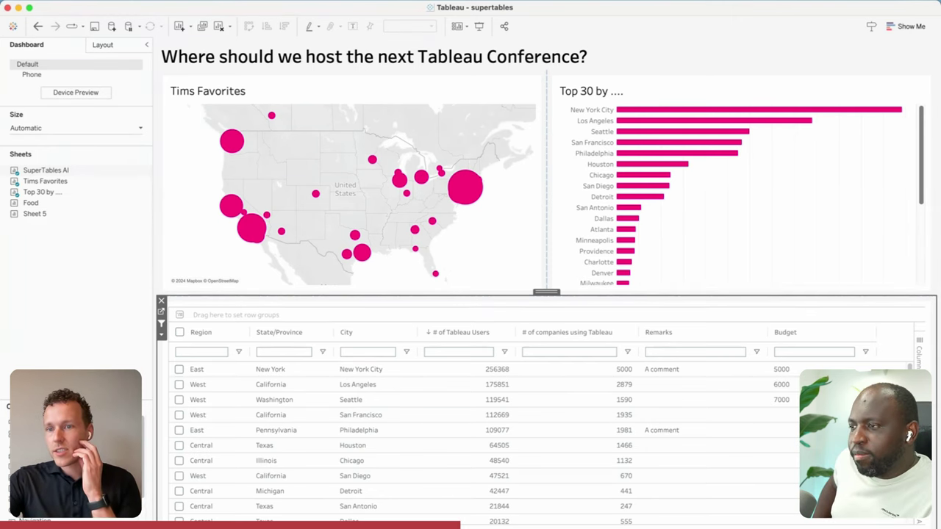
left_click(919, 351)
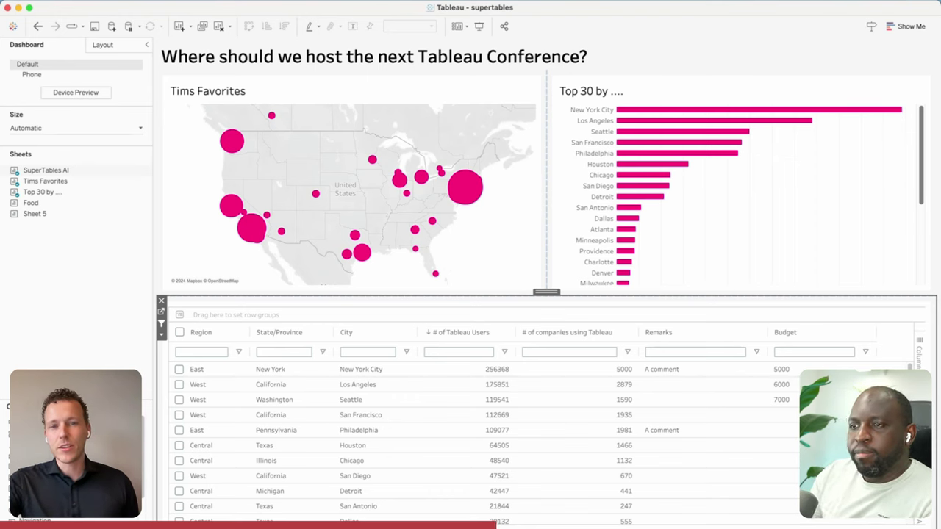
left_click(80, 351)
left_click(380, 306)
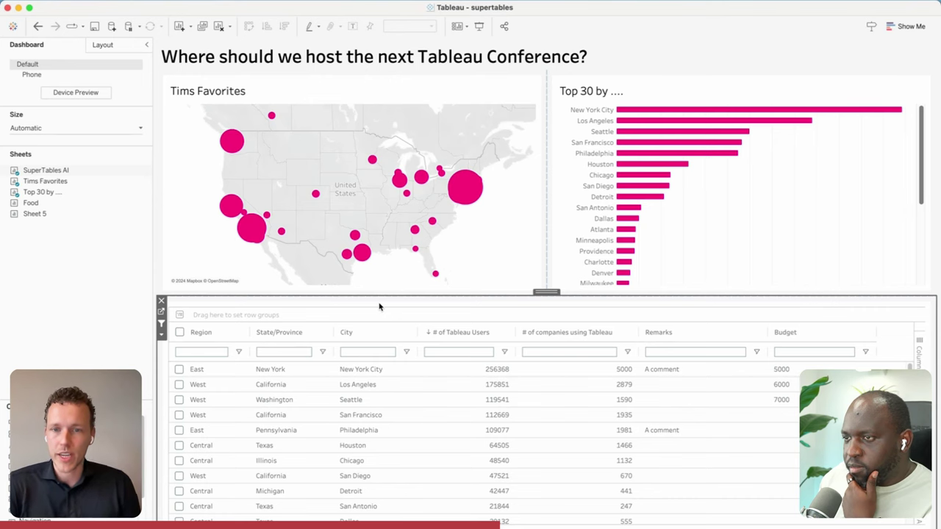
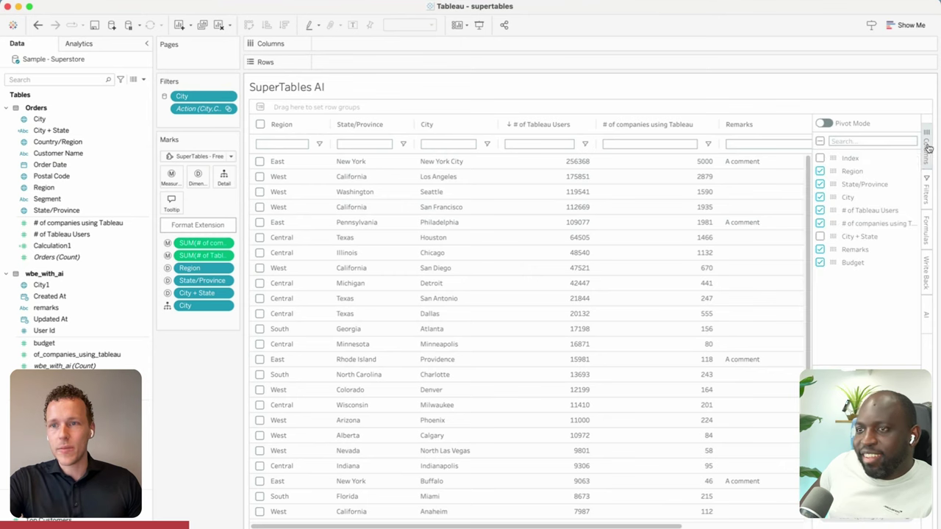
Hide the Remarks and Budget columns from the SuperTables AI table
left_click(820, 249)
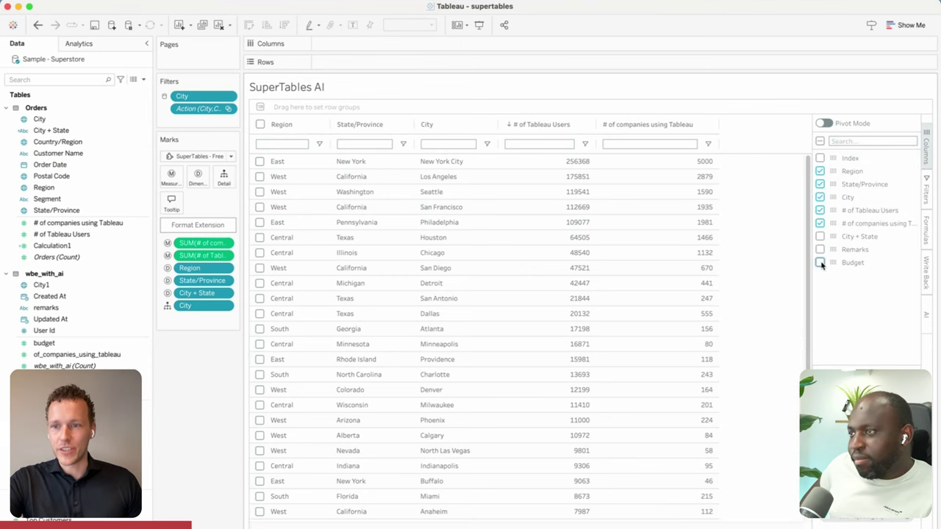
left_click(820, 262)
left_click(929, 151)
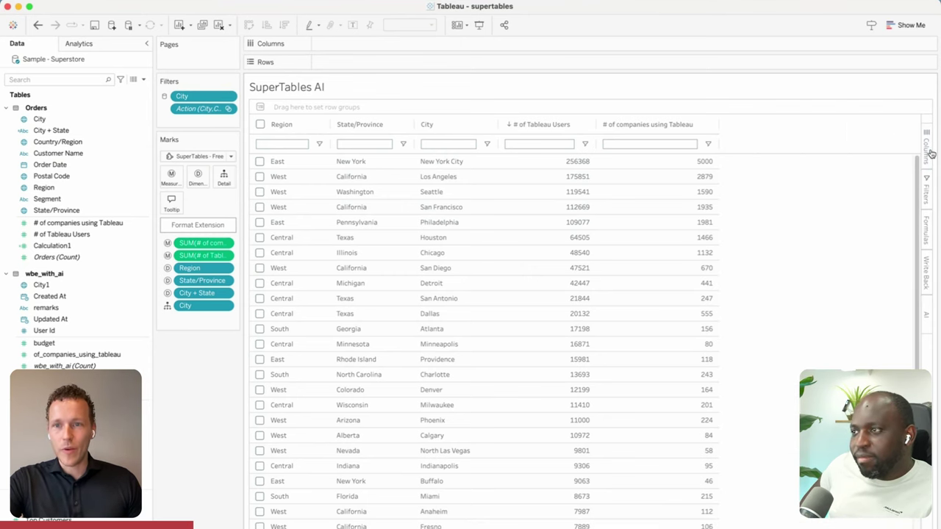
Set up a new AI column named Best Food of type String with City + State as the reference column
left_click(927, 318)
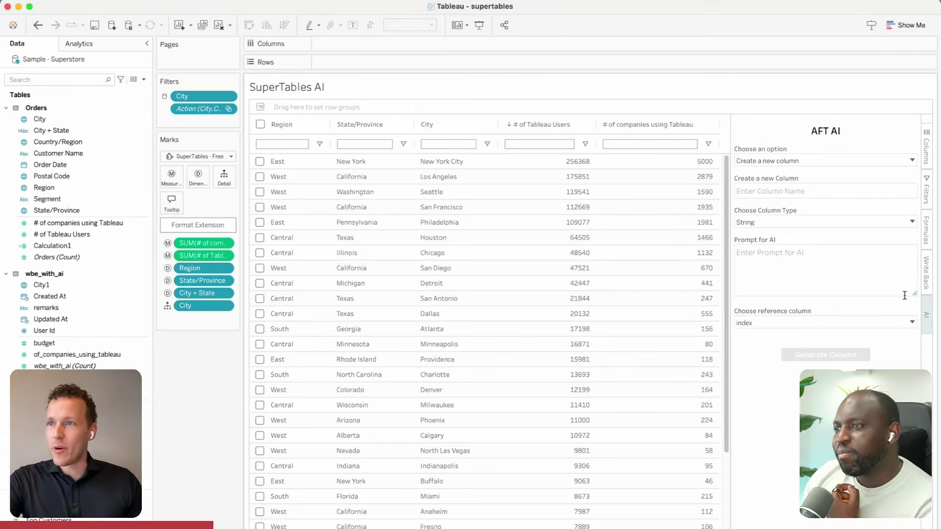
left_click(781, 191)
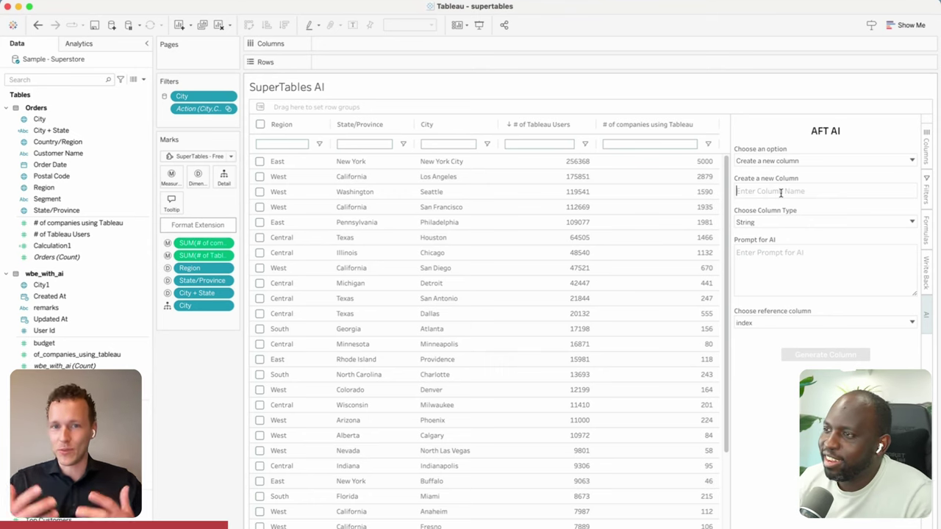
type("Best Food")
key("Tab")
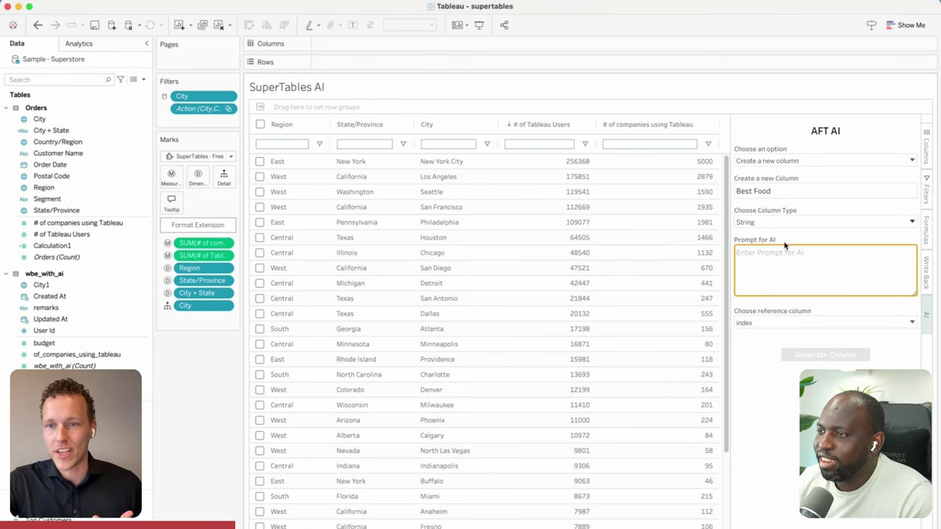
left_click(772, 322)
left_click(771, 341)
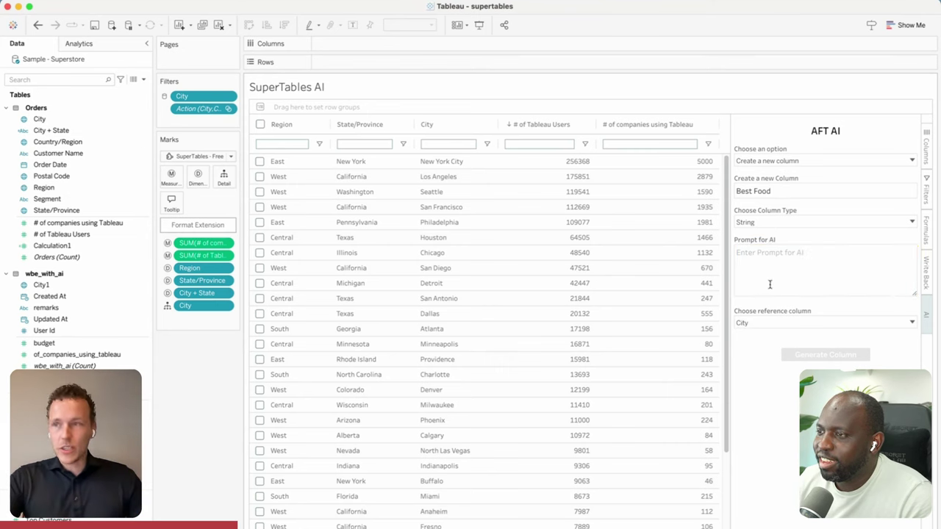
left_click(767, 325)
left_click(779, 350)
left_click(776, 293)
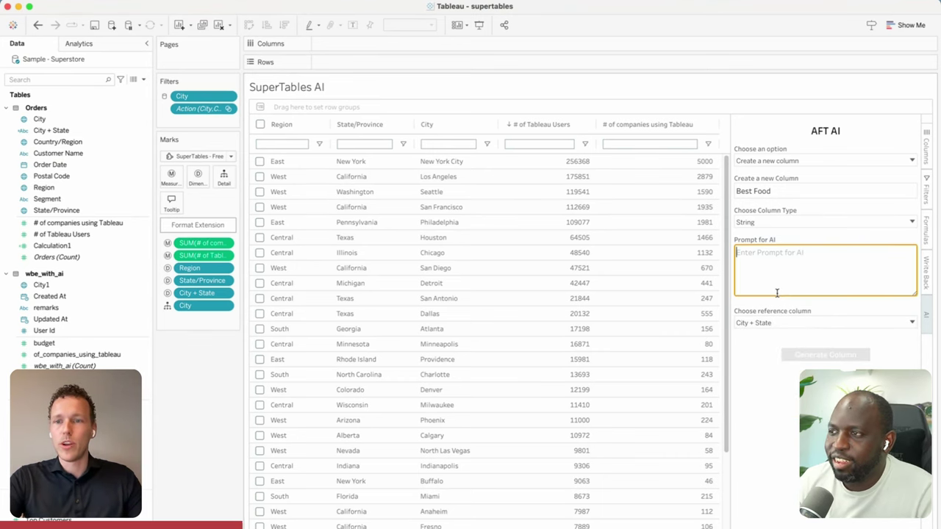
Generate the Best Food column using the AI prompt "Give me the most popular dish for these cities"
type("Give me the most popular dish")
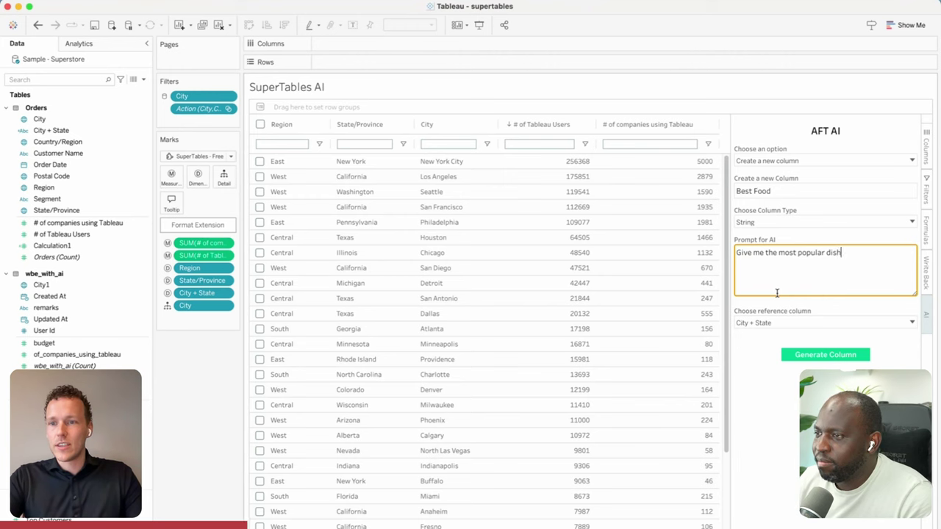
type(" for these cities")
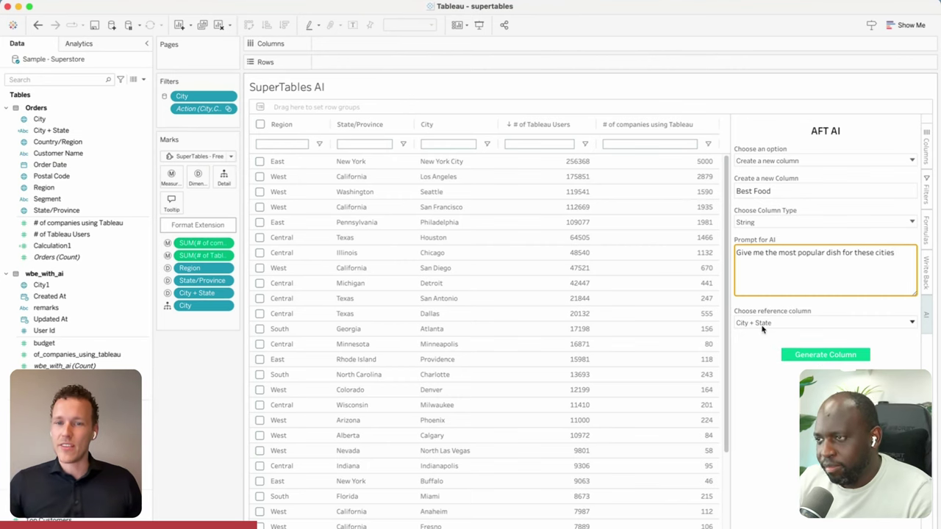
left_click(754, 352)
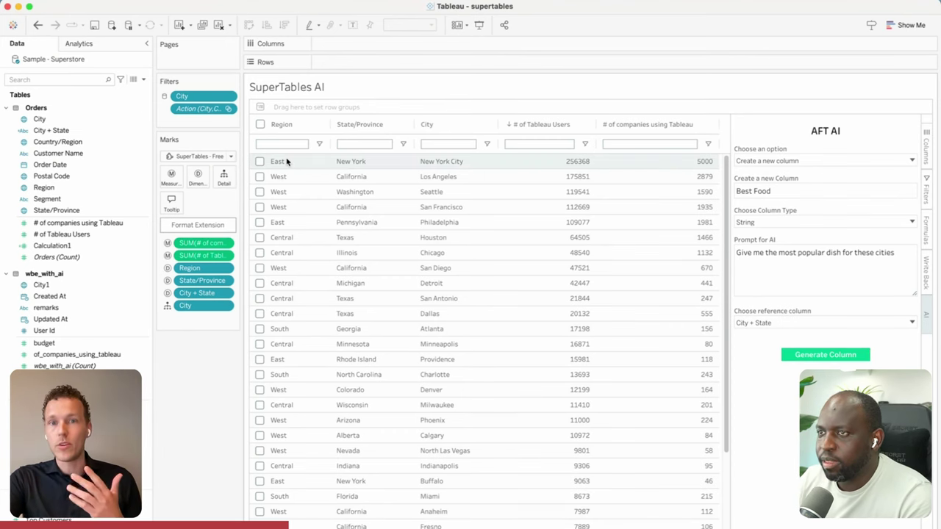
scroll(454, 353, "down", 3)
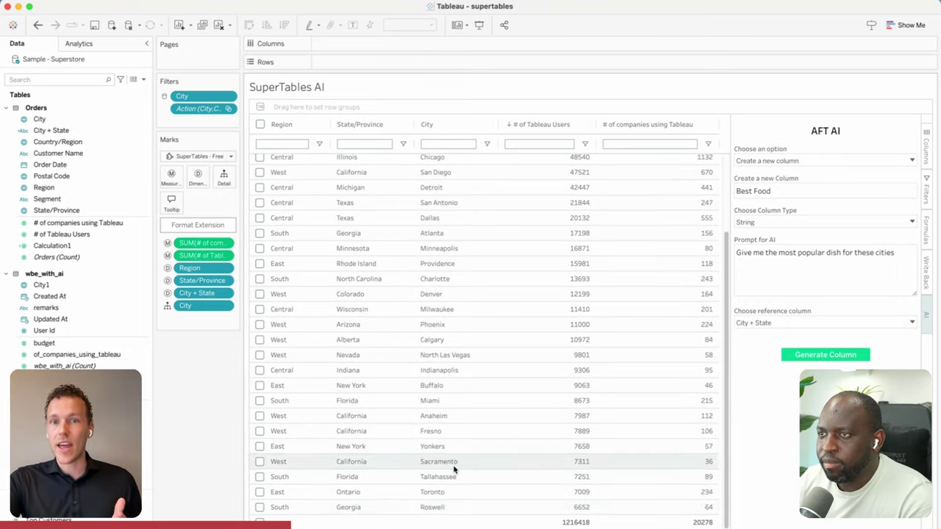
scroll(441, 367, "up", 3)
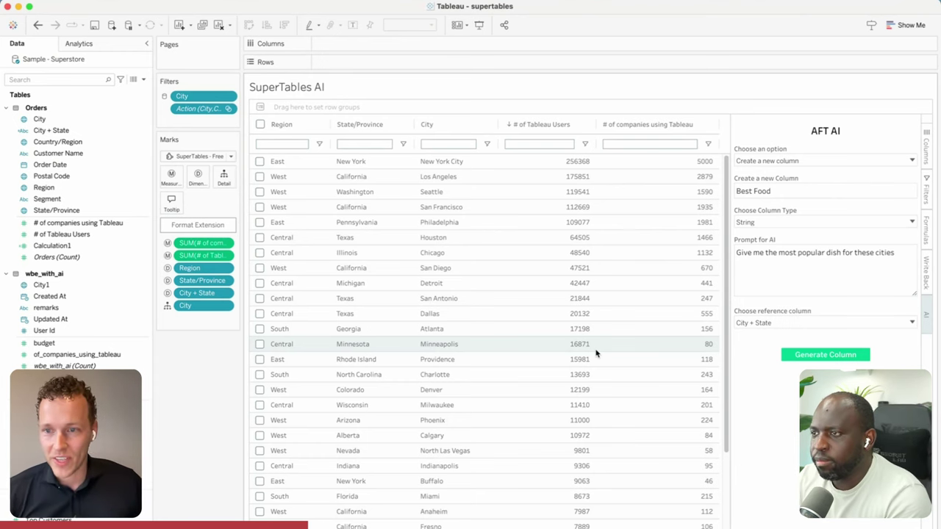
left_click(807, 357)
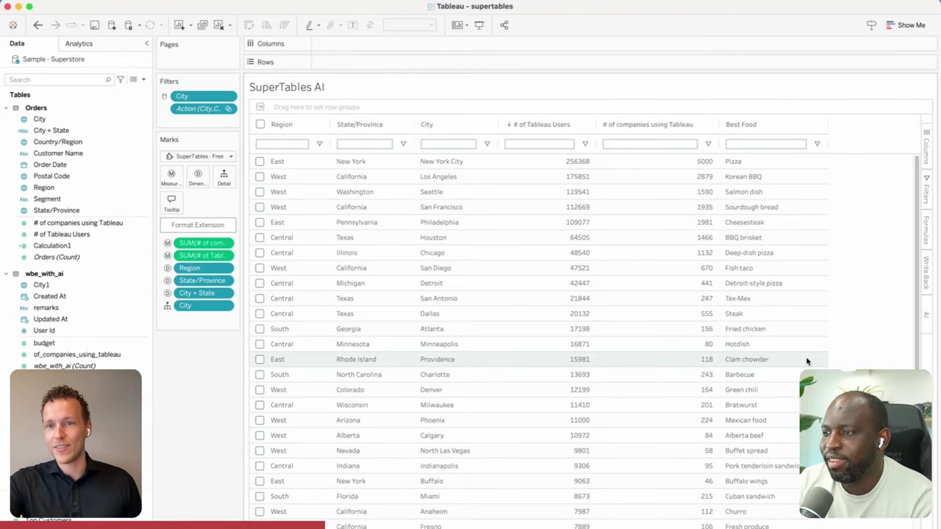
Review the Best Food values, filter the City column by "north" to check its dish, and clear the filter
scroll(783, 414, "down", 3)
scroll(762, 489, "up", 3)
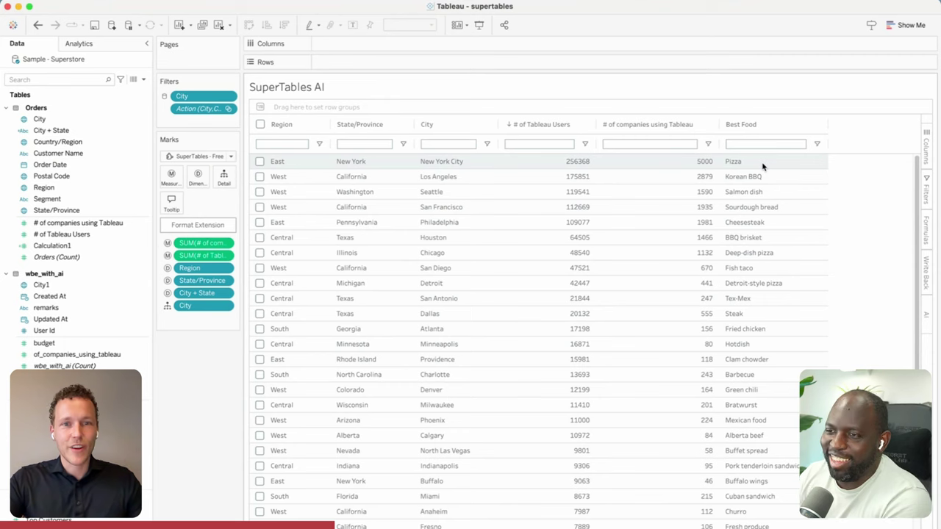
left_click(430, 143)
type("north")
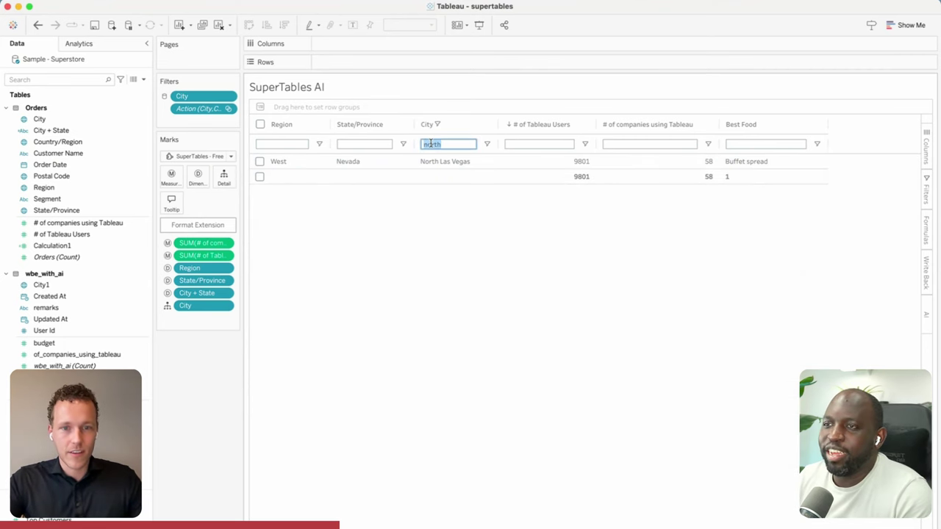
key("BackSpace")
Filter the State/Province column by "caro" to check the best food there, and clear the filter
left_click(362, 144)
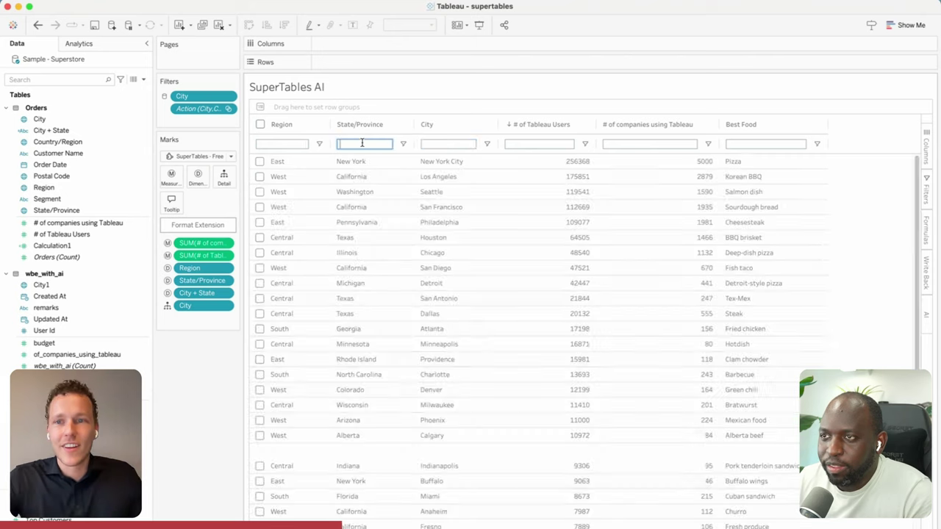
type("caro")
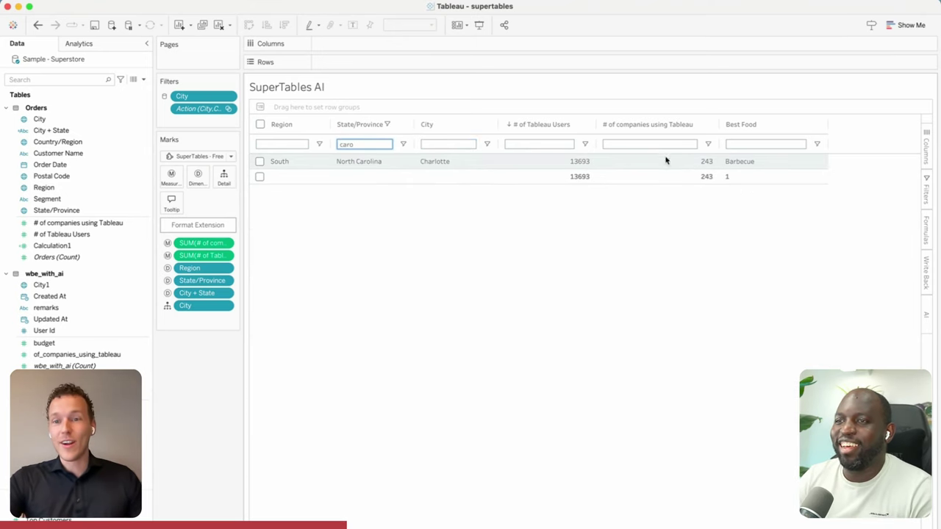
double_click(371, 146)
key("BackSpace")
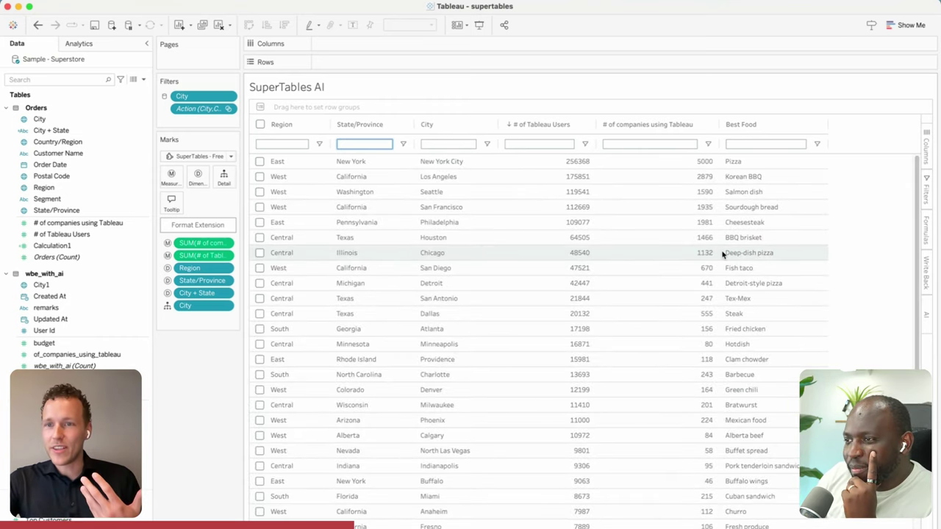
Set up a new AI column of type String named Main Ingredient
left_click(926, 316)
left_click(779, 190)
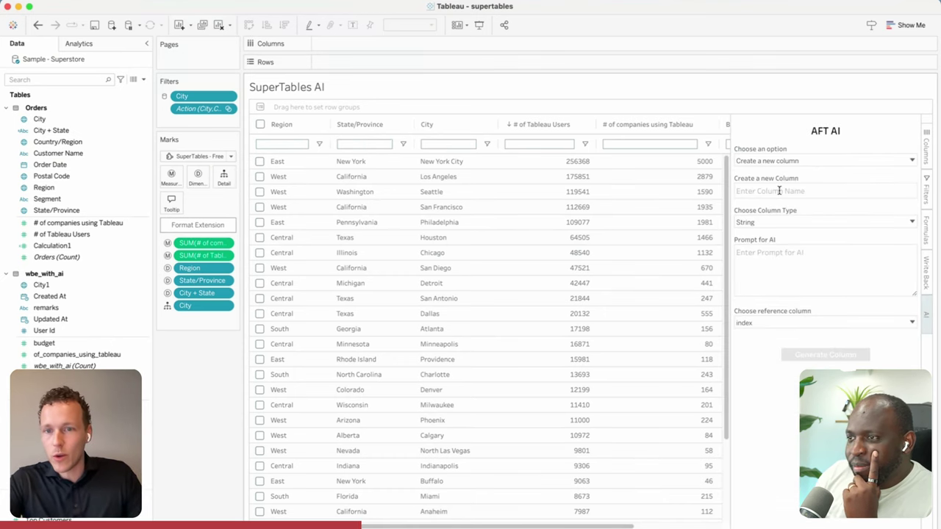
scroll(632, 309, "right", 3)
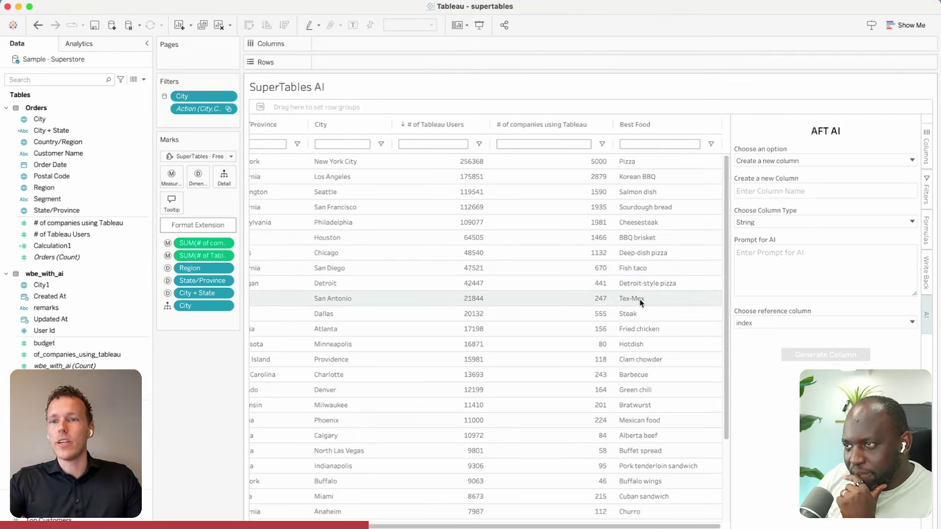
type("Main")
key("BackSpace")
key("BackSpace")
key("BackSpace")
key("BackSpace")
type("Main Ingredient")
Generate the Main Ingredient column with the prompt "Give me the main ingredient present in this dish" and Best Food as the reference column
key("Tab")
type("Give me the main ")
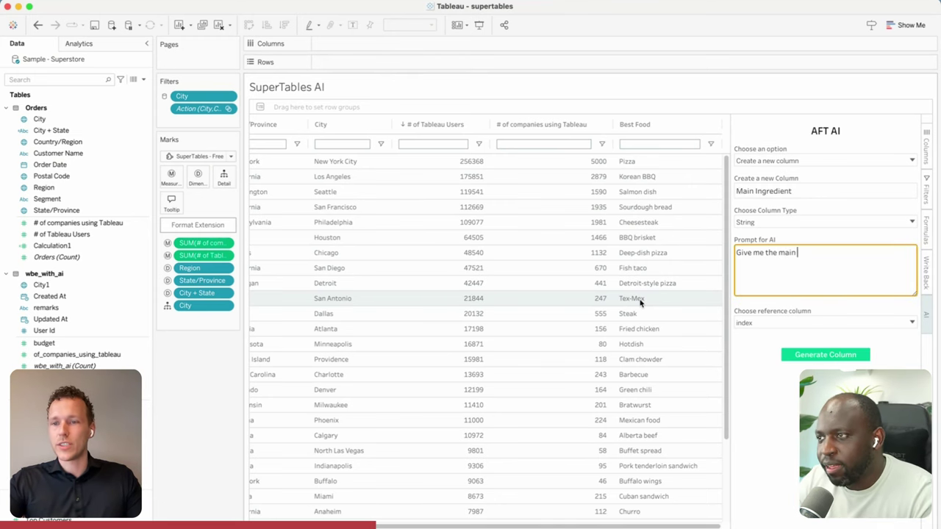
type("ingredient ")
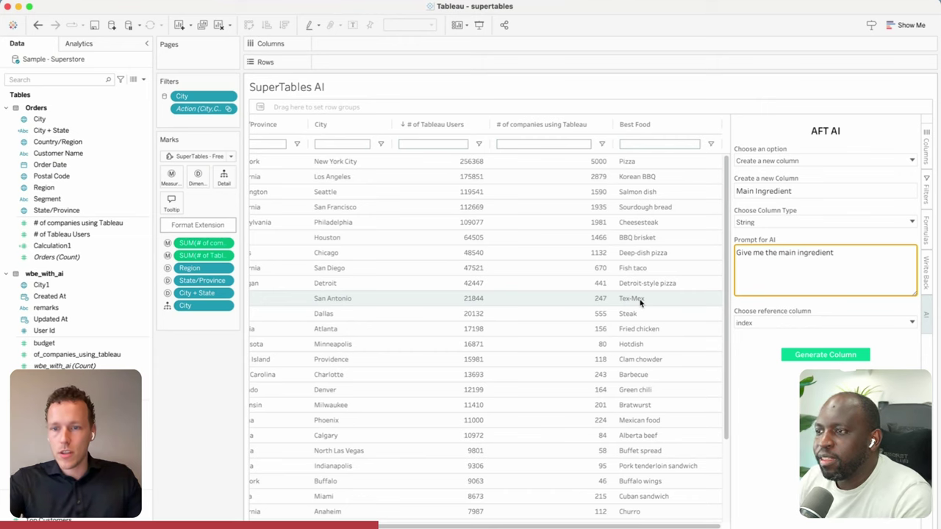
type("present in this dish")
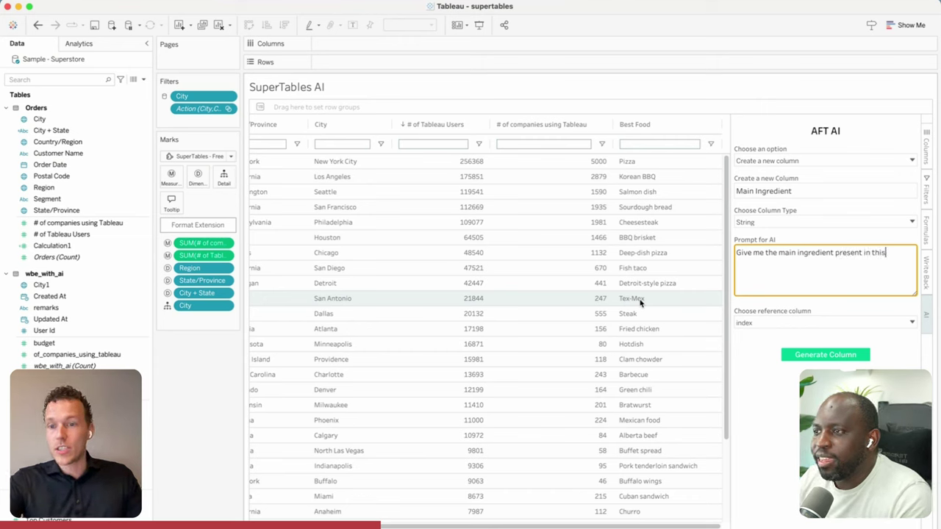
left_click(742, 322)
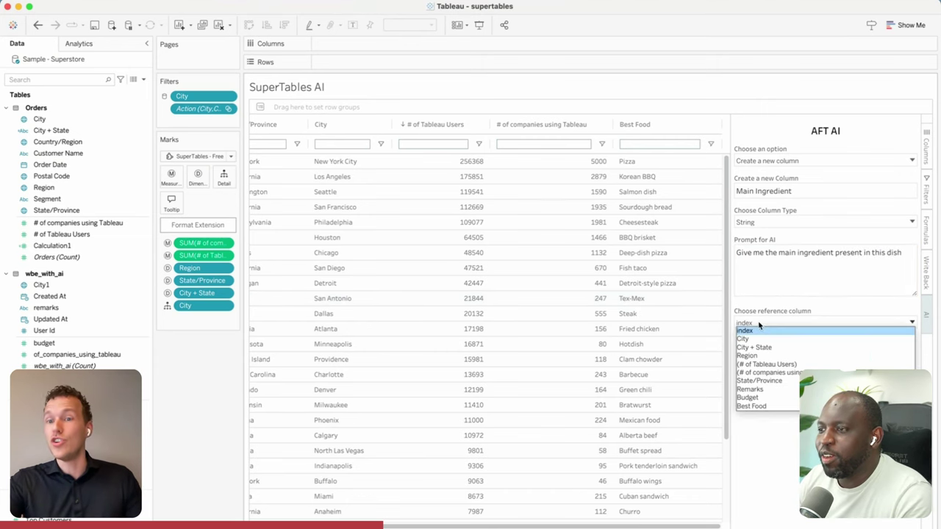
left_click(761, 407)
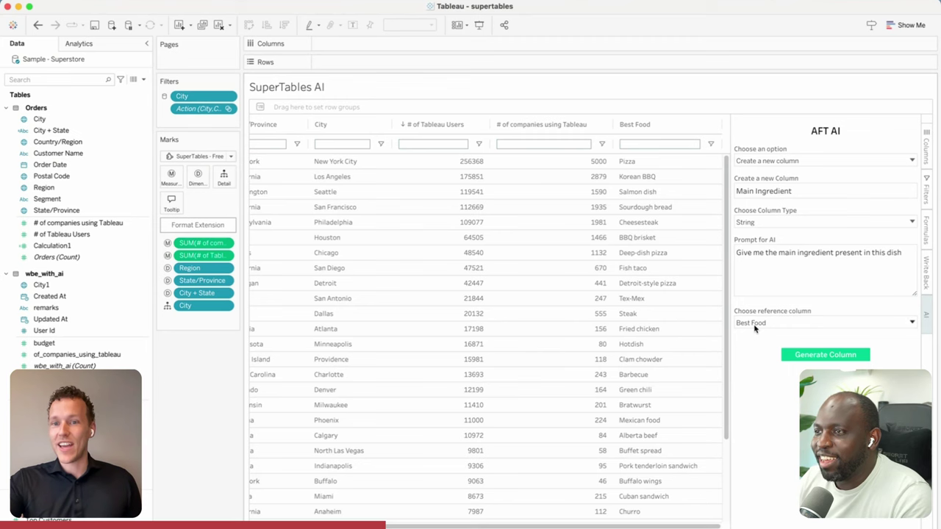
left_click(800, 354)
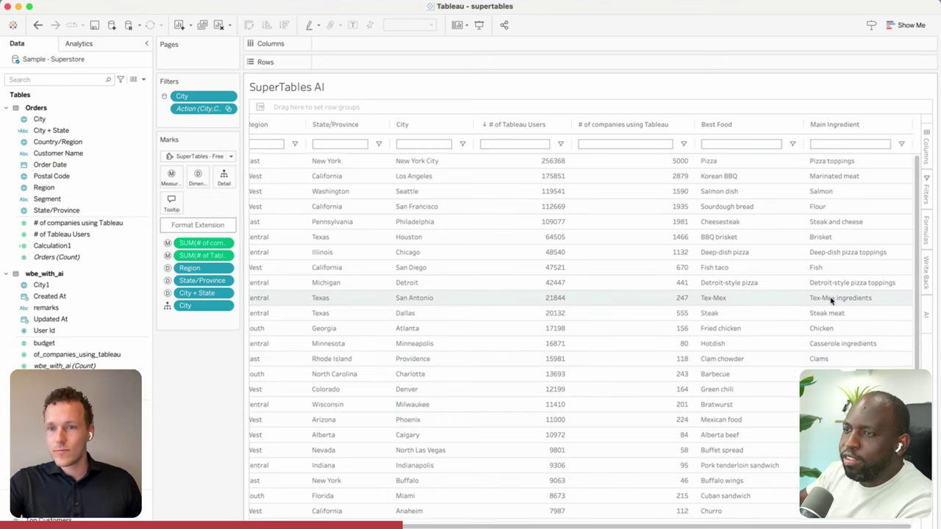
Review the Main Ingredient values down the table and select the best_food field in the wbe_with_ai table
scroll(831, 300, "down", 5)
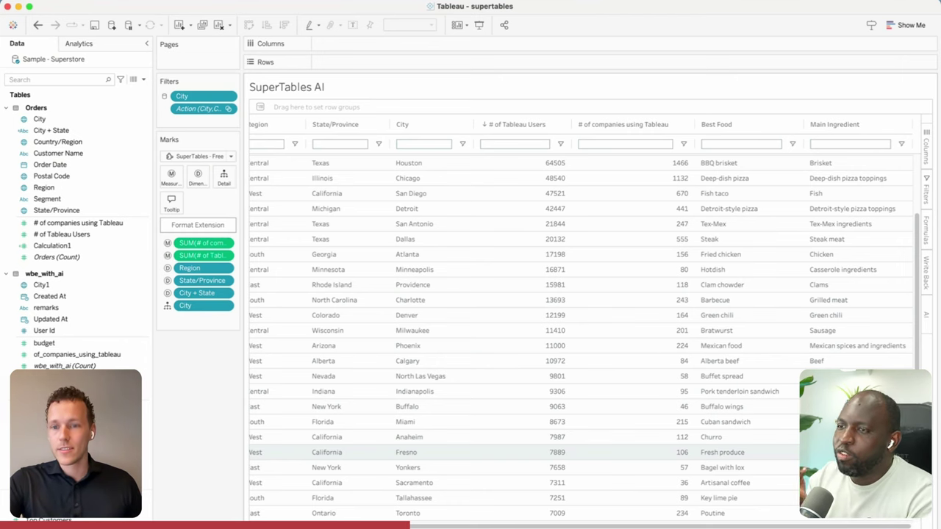
scroll(584, 452, "down", 2)
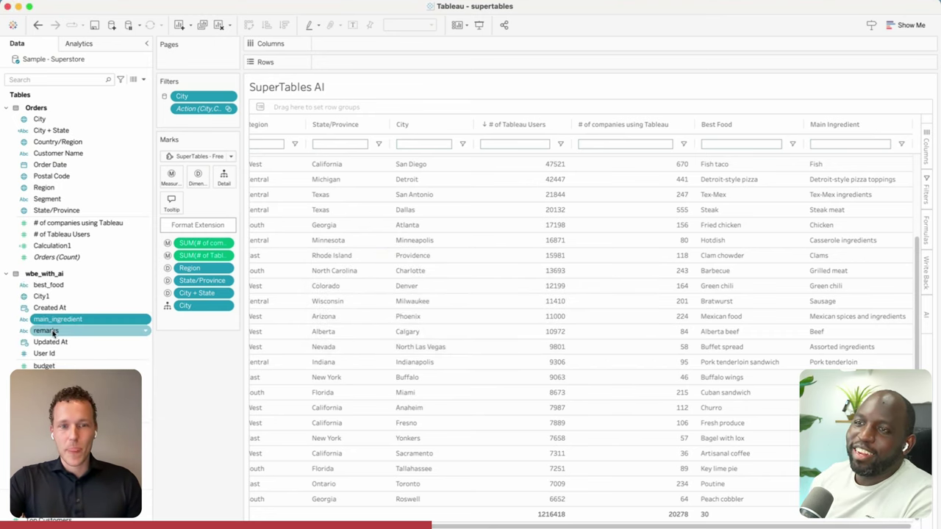
left_click(48, 285)
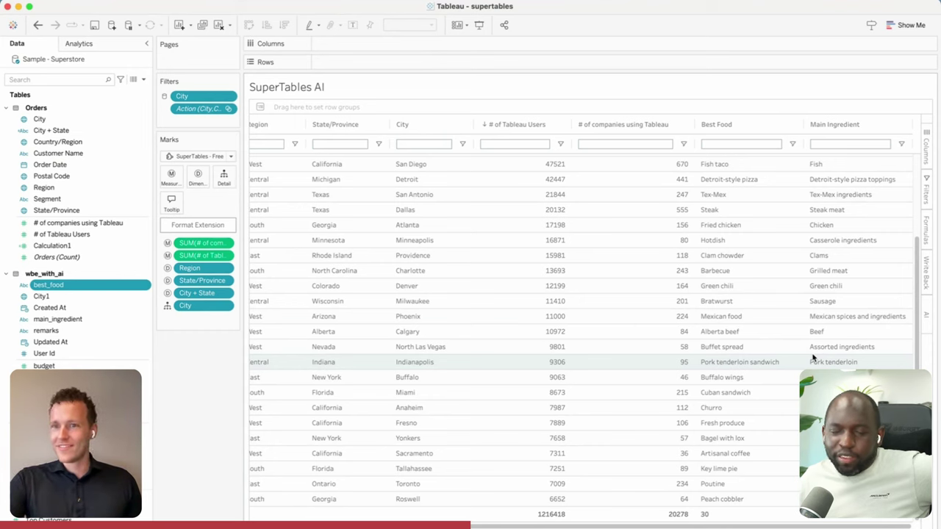
Set up a new AI column of type String named Public Transport
left_click(928, 316)
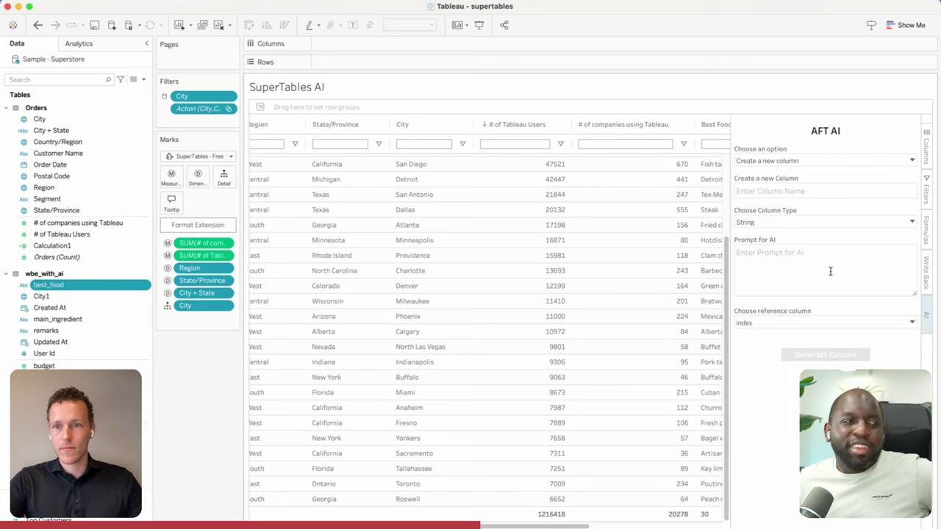
left_click(761, 193)
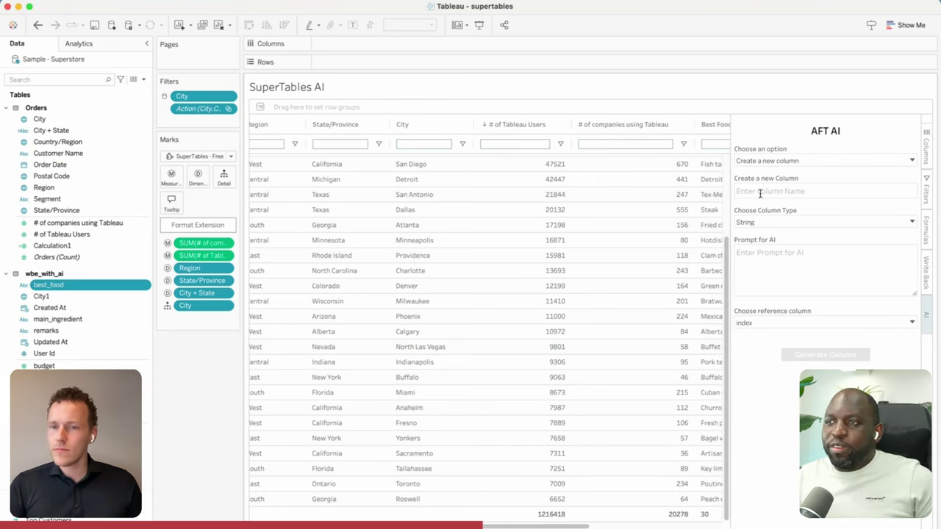
type("Public Transport")
key("Tab")
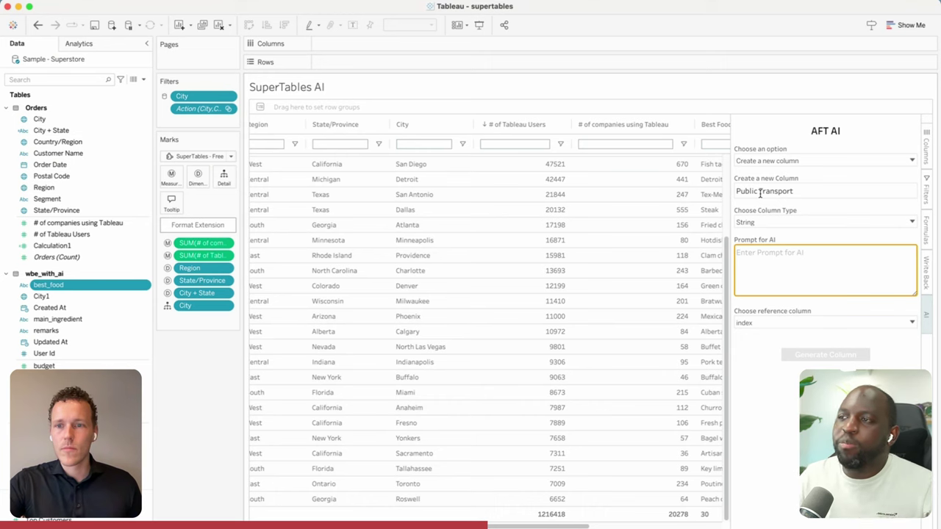
Enter the AI prompt "Rank the public transport for this city" for the Public Transport column
scroll(603, 477, "right", 5)
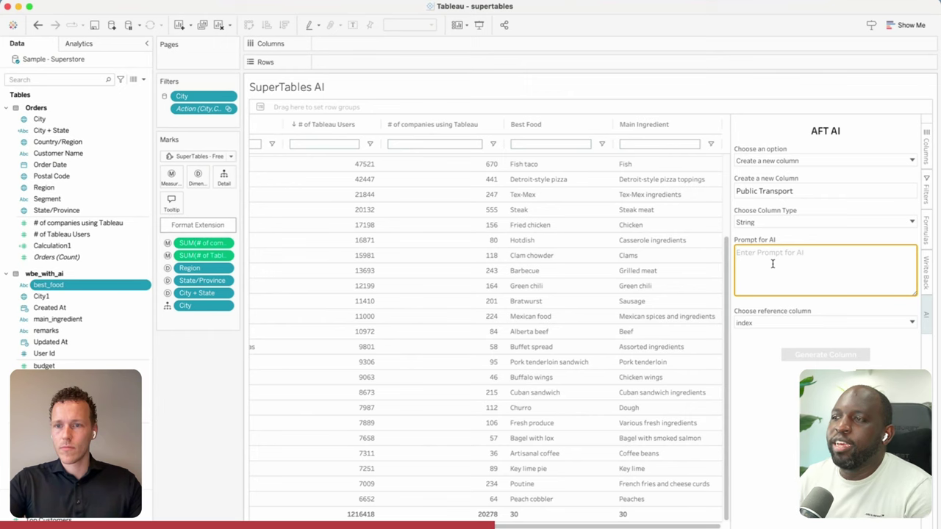
type("Rank")
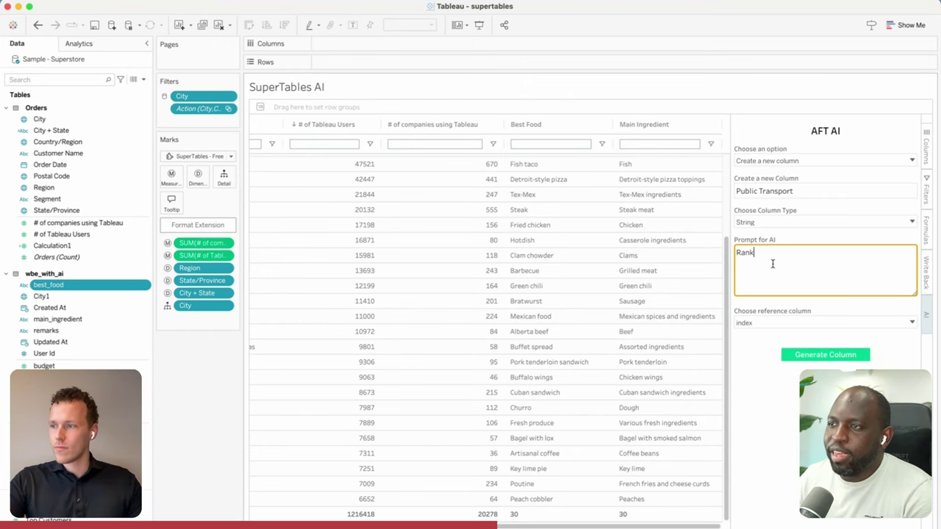
type(" the public transpo")
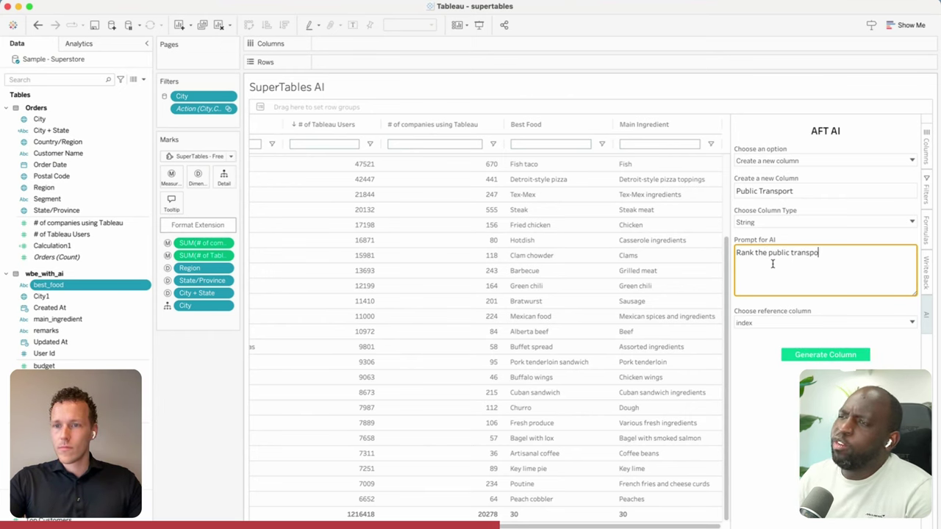
type("rt fort")
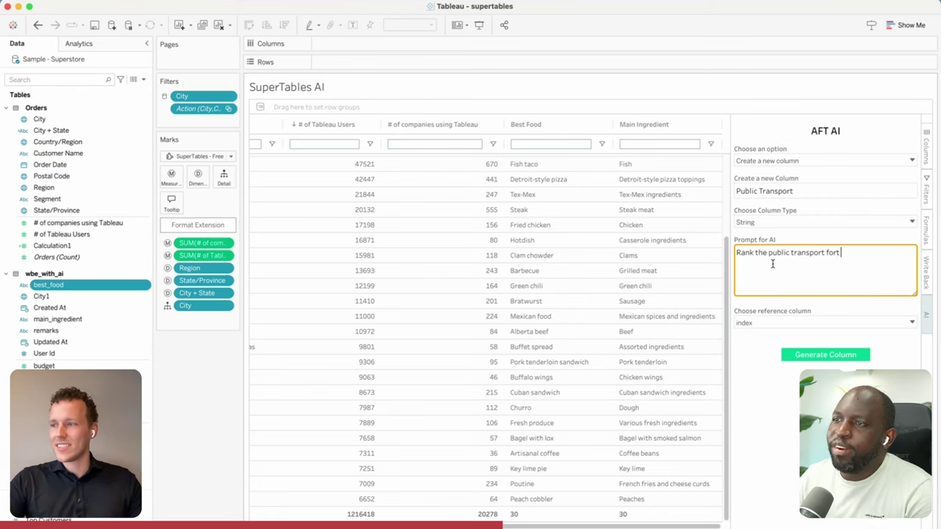
key("BackSpace")
type("this city")
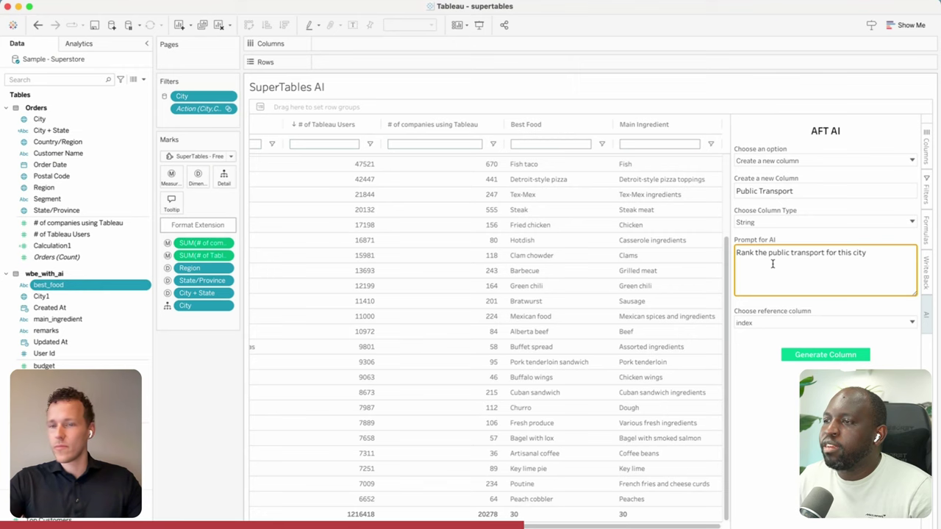
Replace the AI prompt with "Does this city provide Uber and Lyft? If both is possible rank High, only one Rank medium otherwise low"
key("super+a")
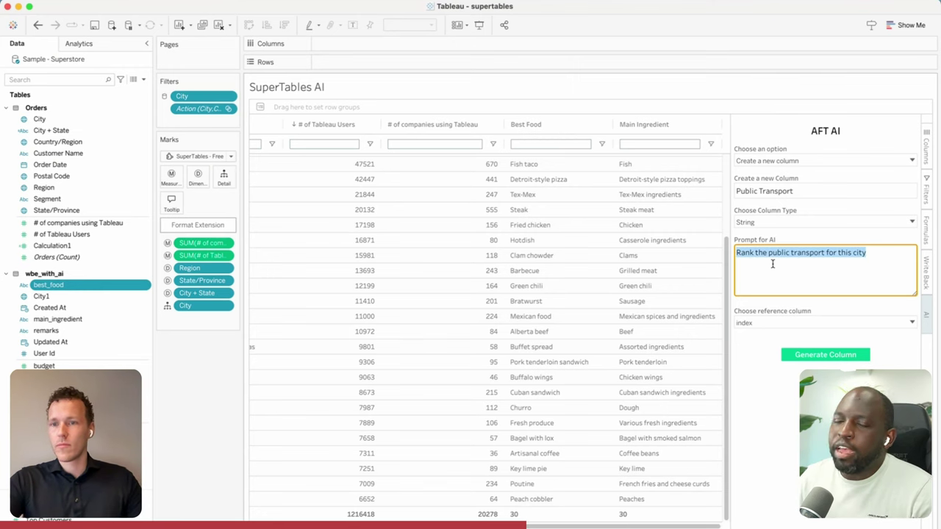
type("Does t")
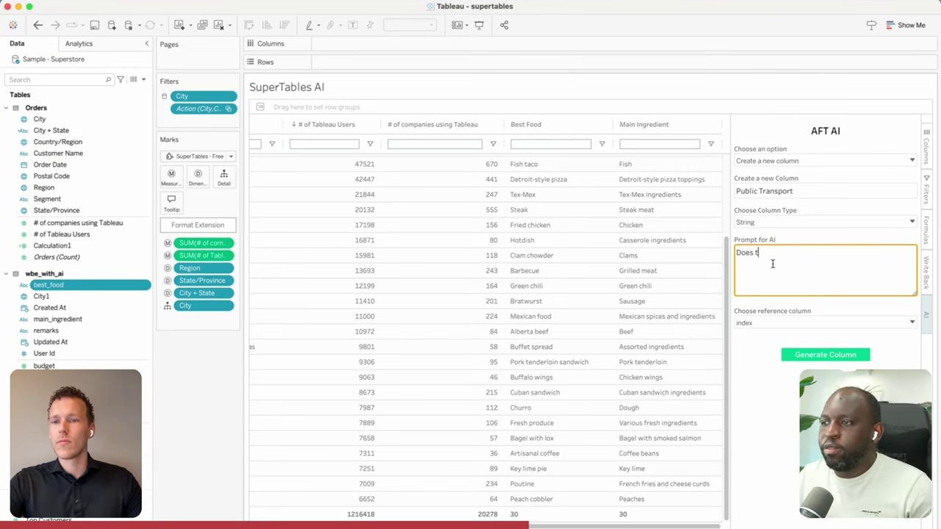
type("his city provide")
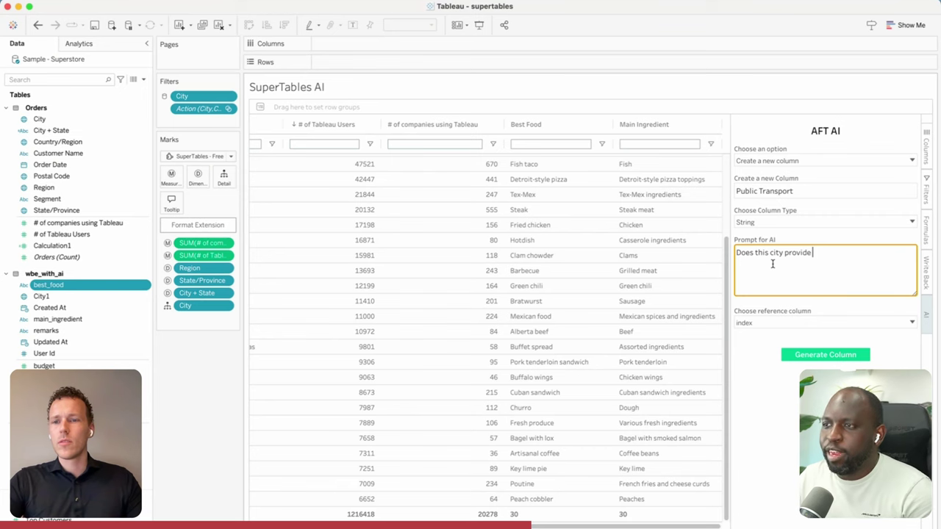
key("super+a")
left_click(772, 264)
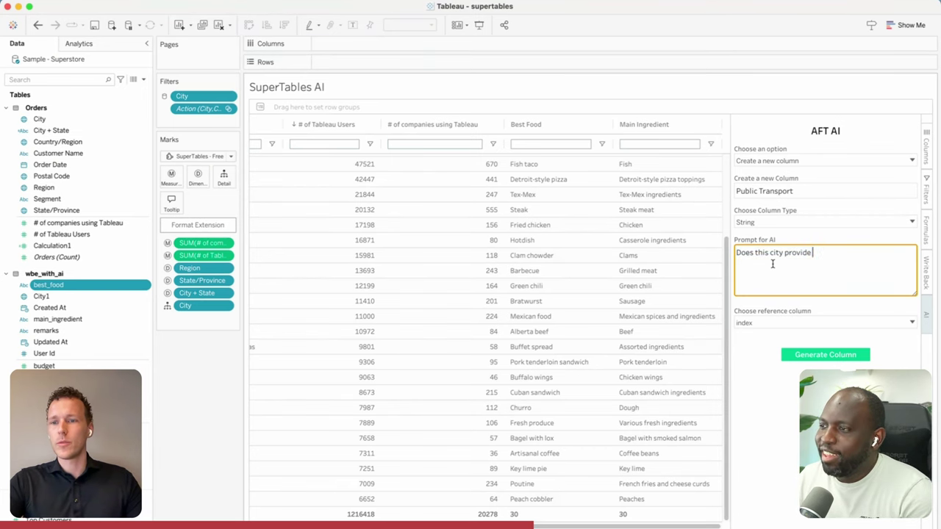
type("Uber")
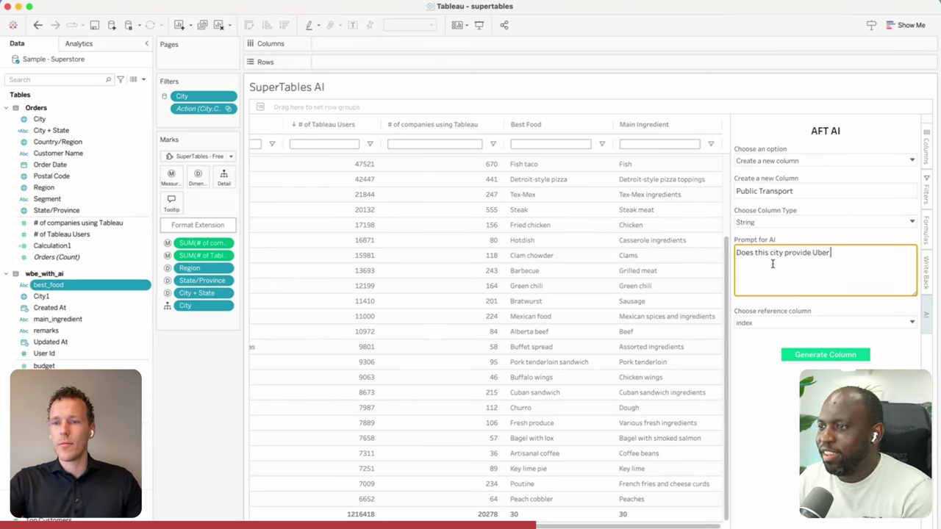
type(" and Lyft?")
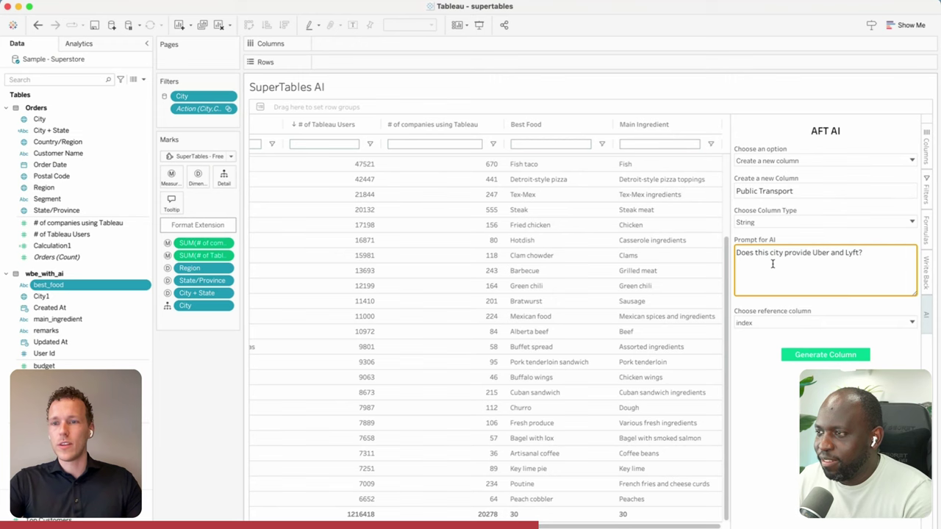
type(" If both is")
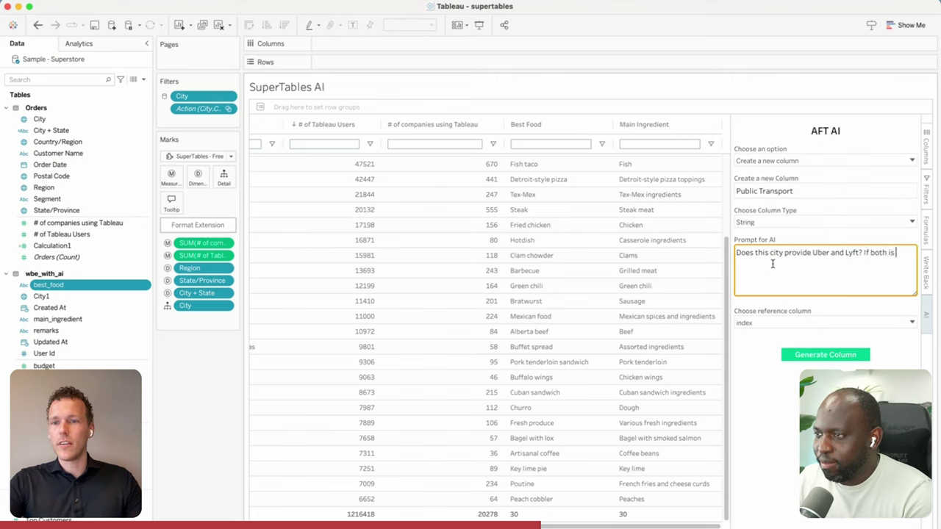
type(" possible rank High, only one Rank medium otherwise low")
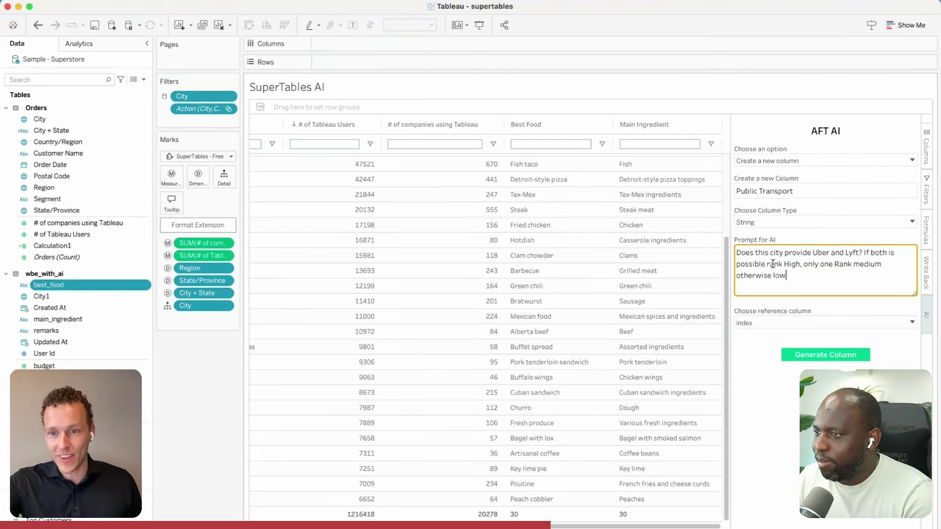
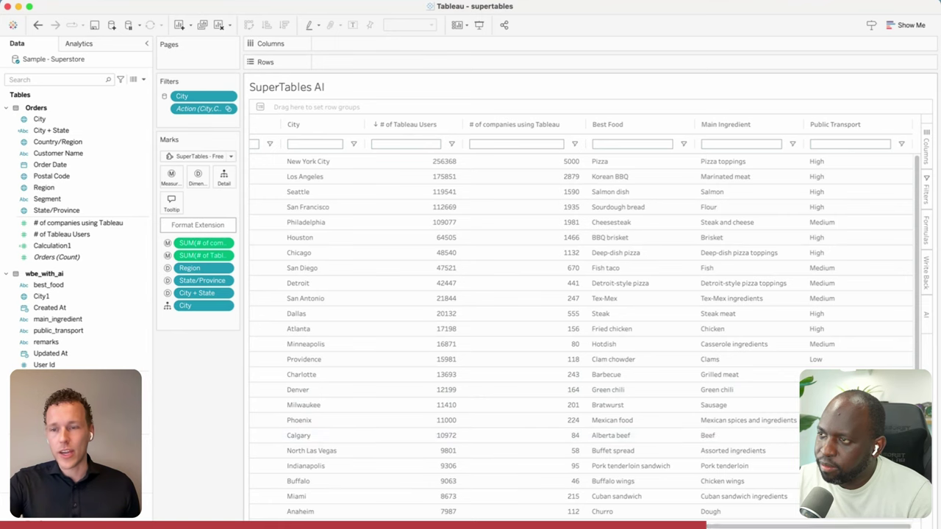
Examine the Public Transport ranks per city alongside the Best Food and Main Ingredient columns across the whole table
scroll(580, 324, "left", 5)
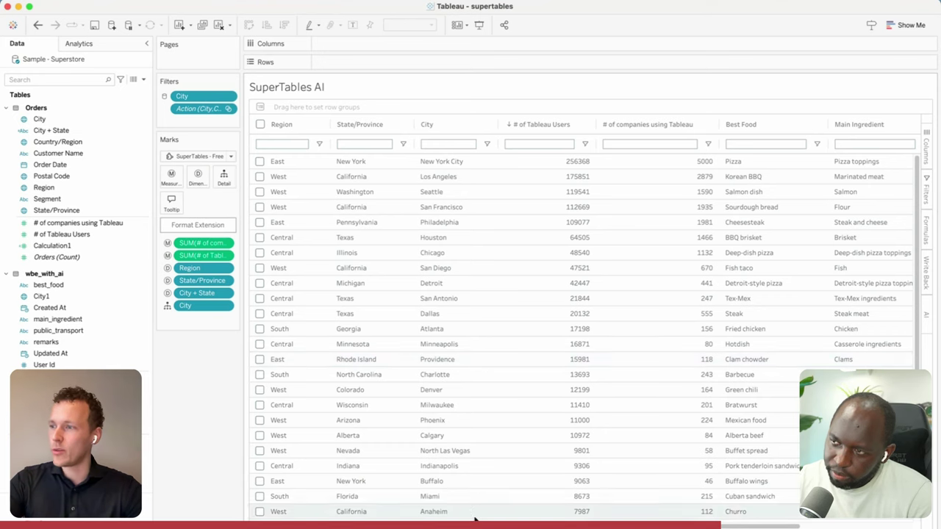
scroll(473, 514, "right", 2)
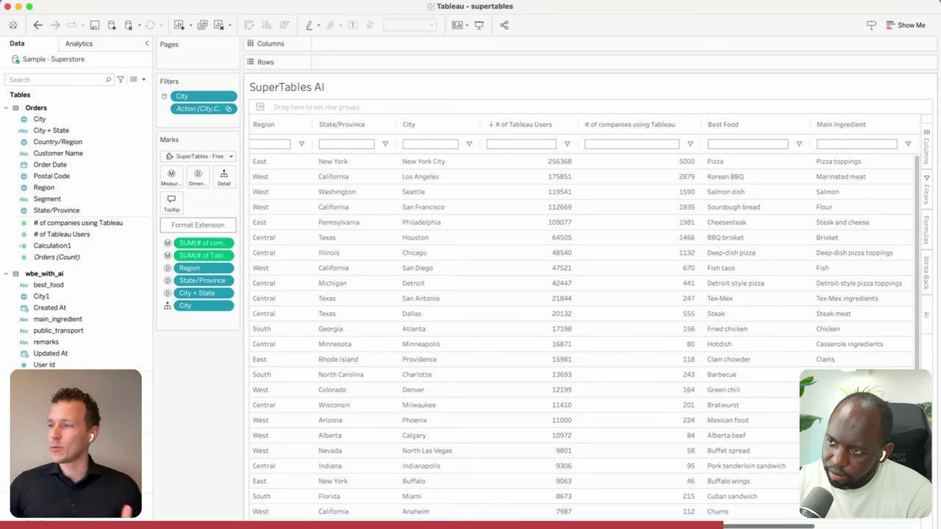
scroll(579, 324, "right", 2)
scroll(579, 325, "right", 5)
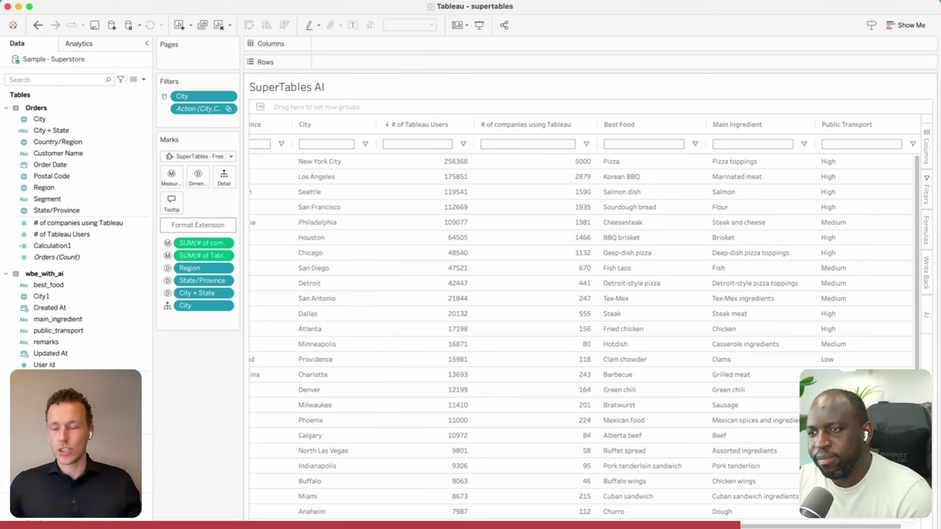
scroll(497, 450, "left", 5)
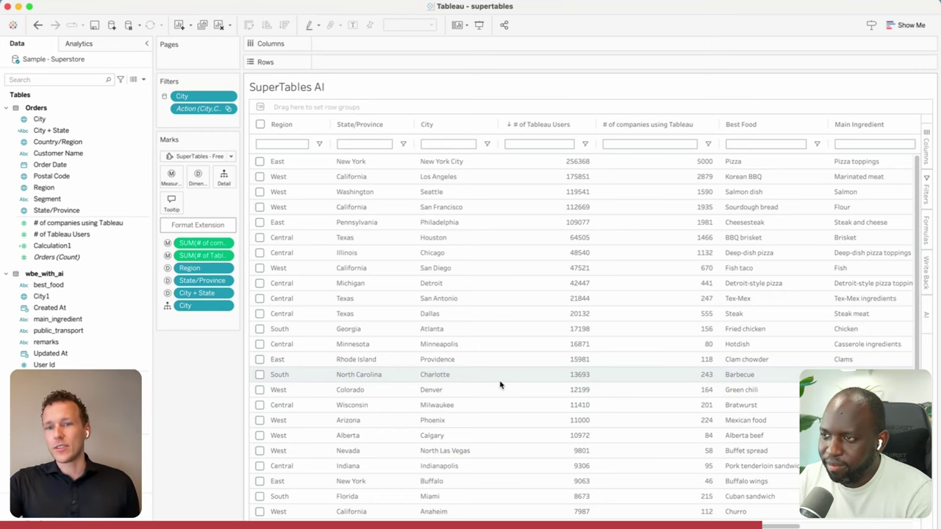
scroll(506, 386, "right", 3)
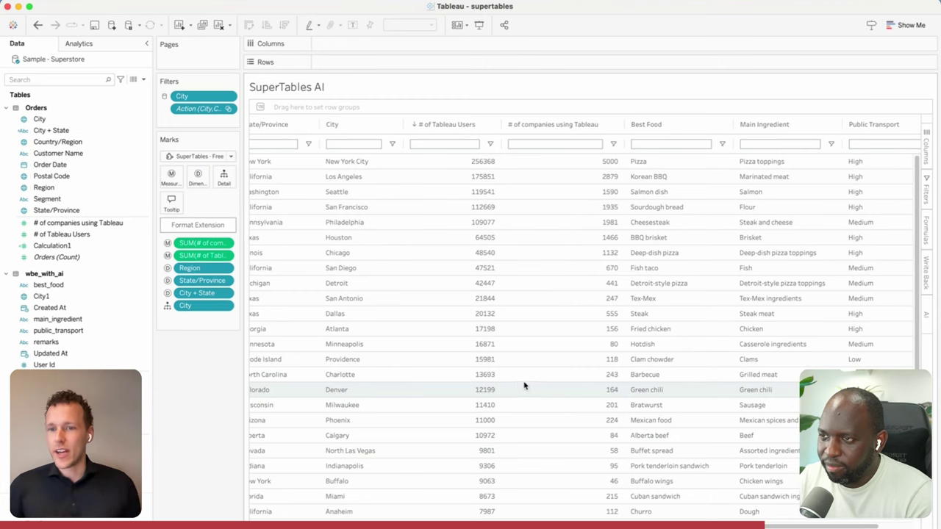
scroll(641, 284, "down", 3)
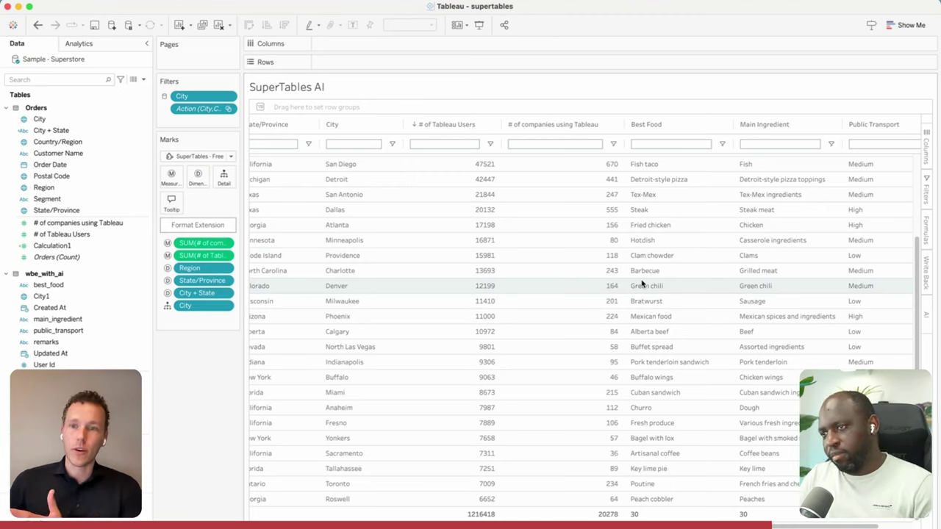
scroll(641, 283, "up", 3)
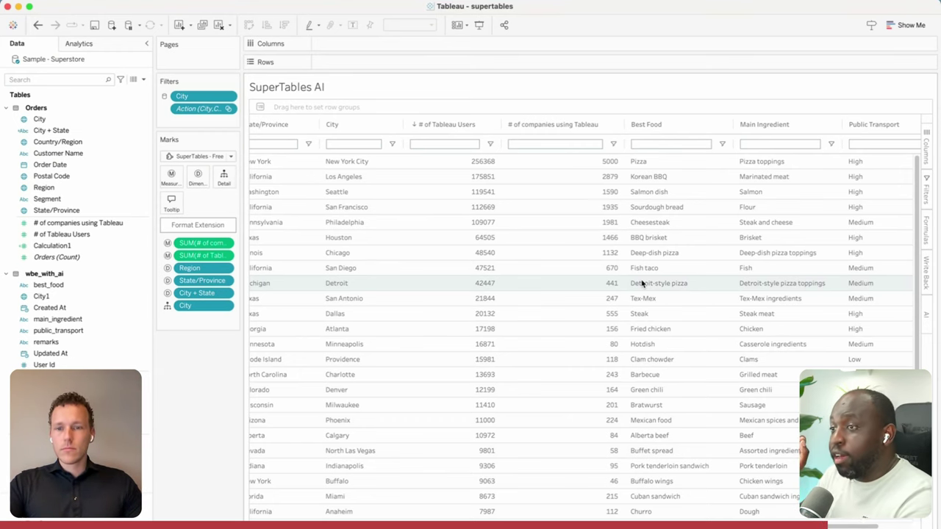
Set the AFT AI option to create multiple columns and start its AI prompt
scroll(642, 283, "right", 2)
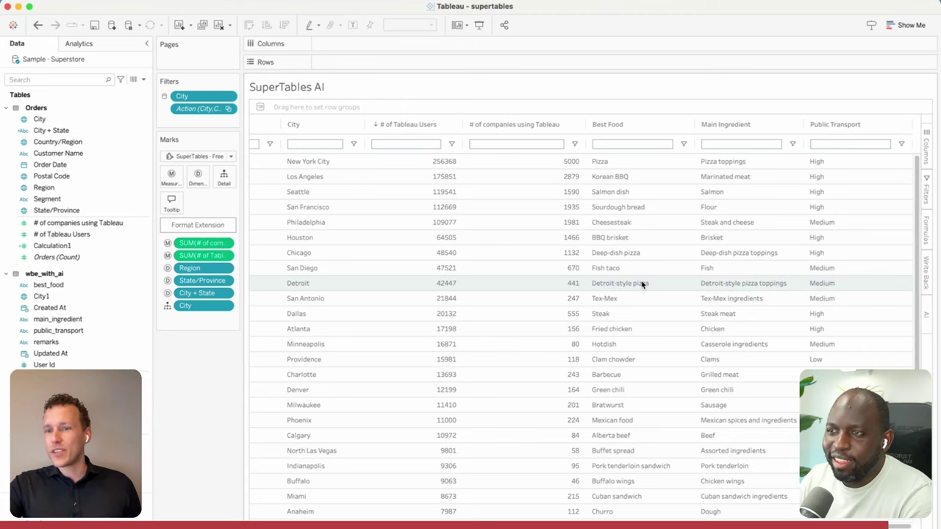
left_click(926, 321)
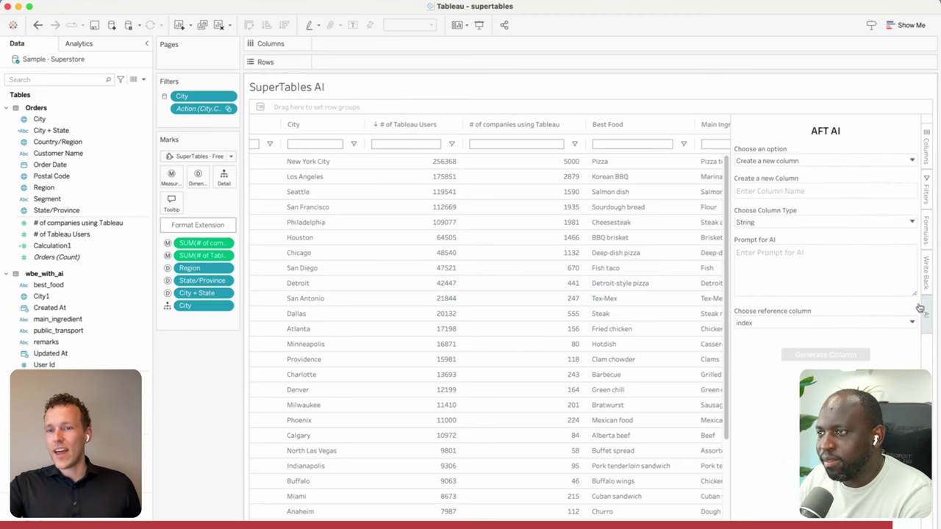
left_click(795, 161)
left_click(797, 177)
left_click(798, 192)
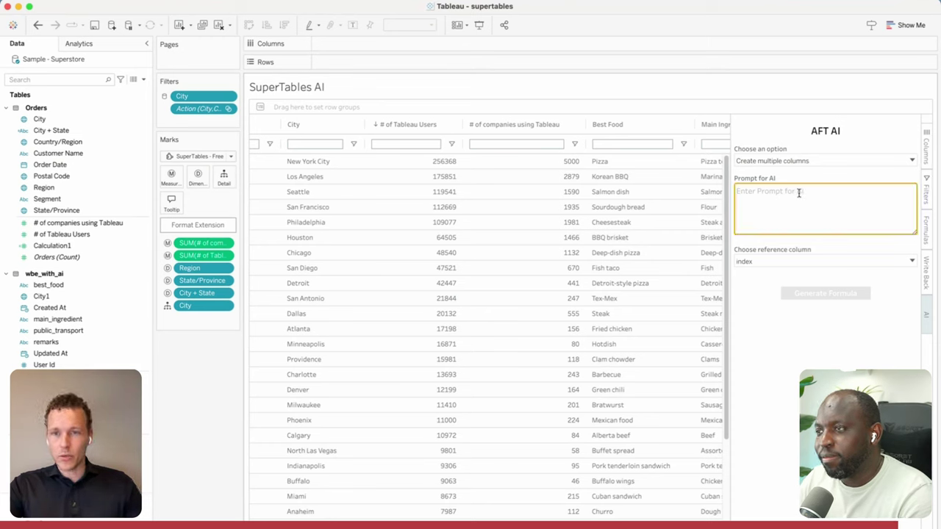
Paste the AI prompt requesting columns to help decide where in Virginia to host the next Tableau Conference, with convention center, space for 20000 people and good weather
key("super+Tab")
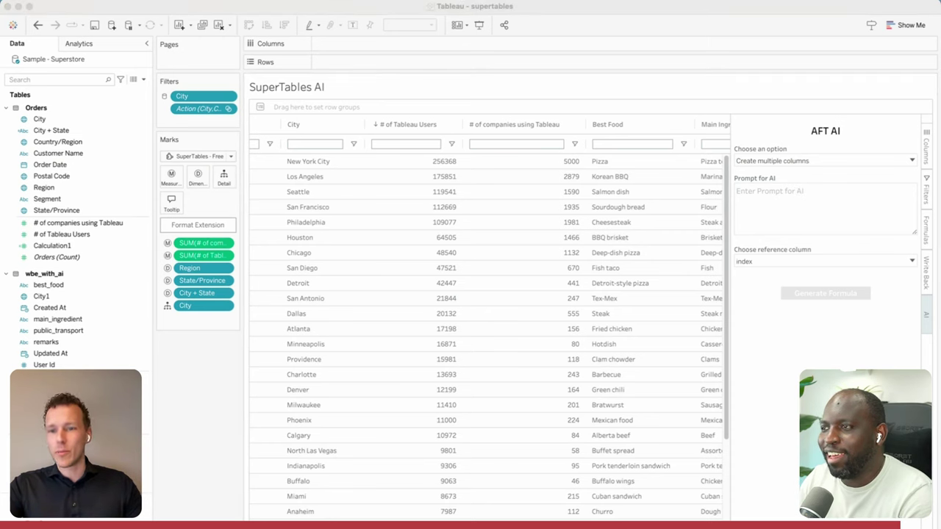
left_click(804, 227)
key("super+v")
scroll(781, 195, "up", 2)
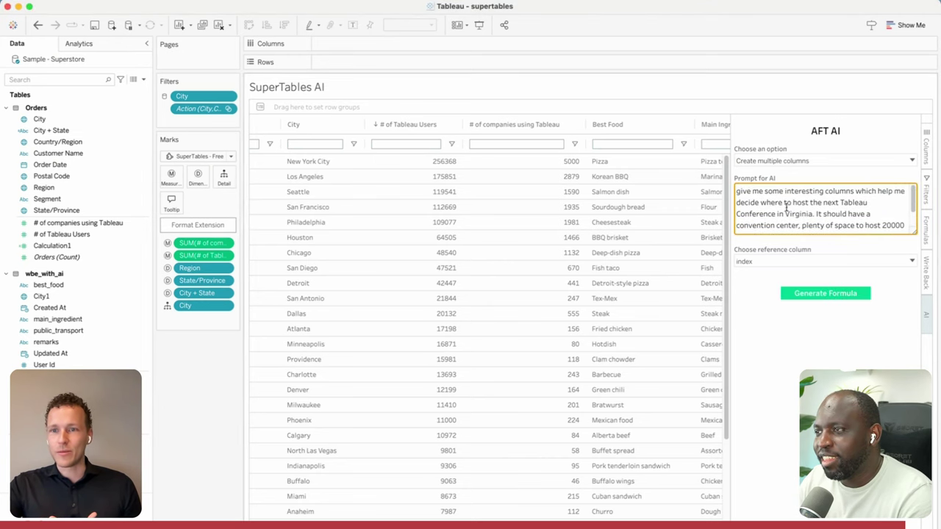
Enlarge the prompt box to fit the whole text and highlight the sentence about the convention center, space for 20000 people and good weather
left_click(918, 307)
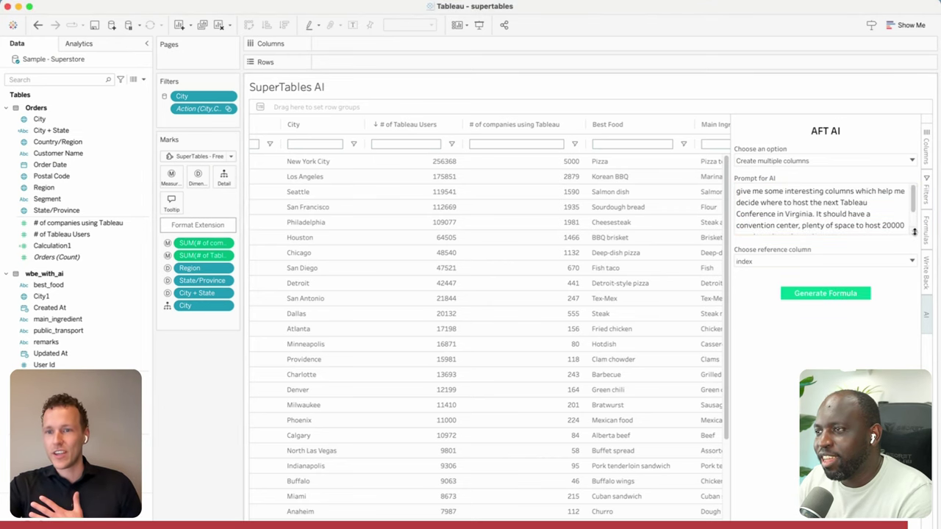
left_click_drag(915, 231, 917, 284)
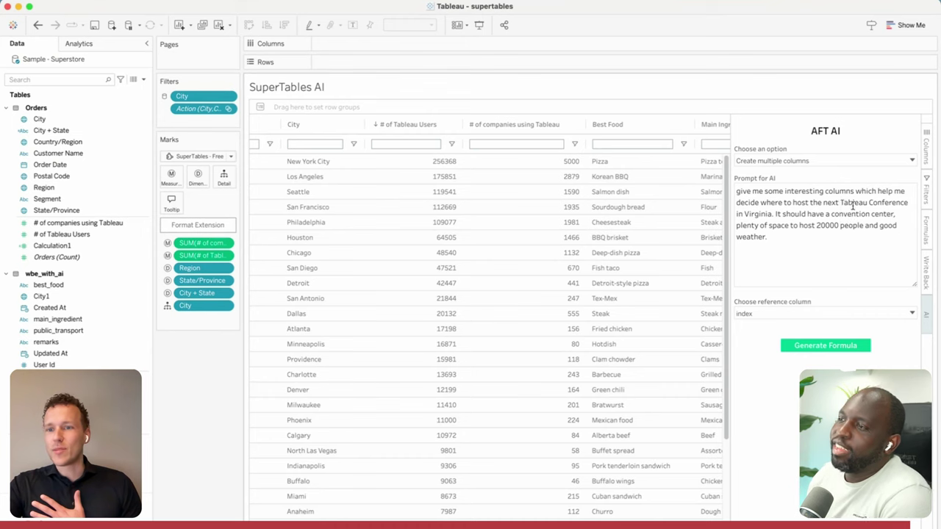
left_click_drag(773, 214, 777, 319)
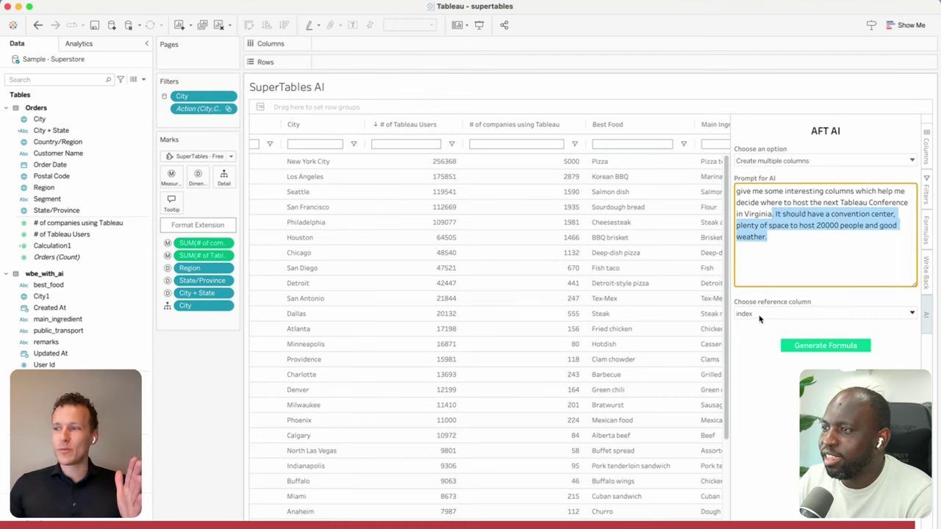